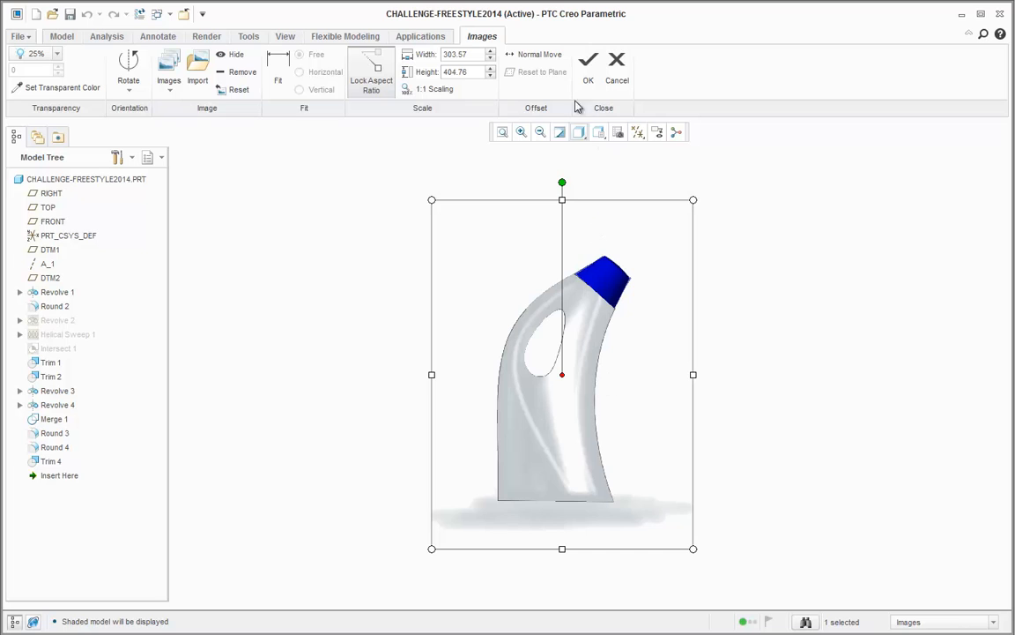
Step: Accept the bottle reference image placement and start a Freestyle feature from a closed sphere primitive
left_click(588, 63)
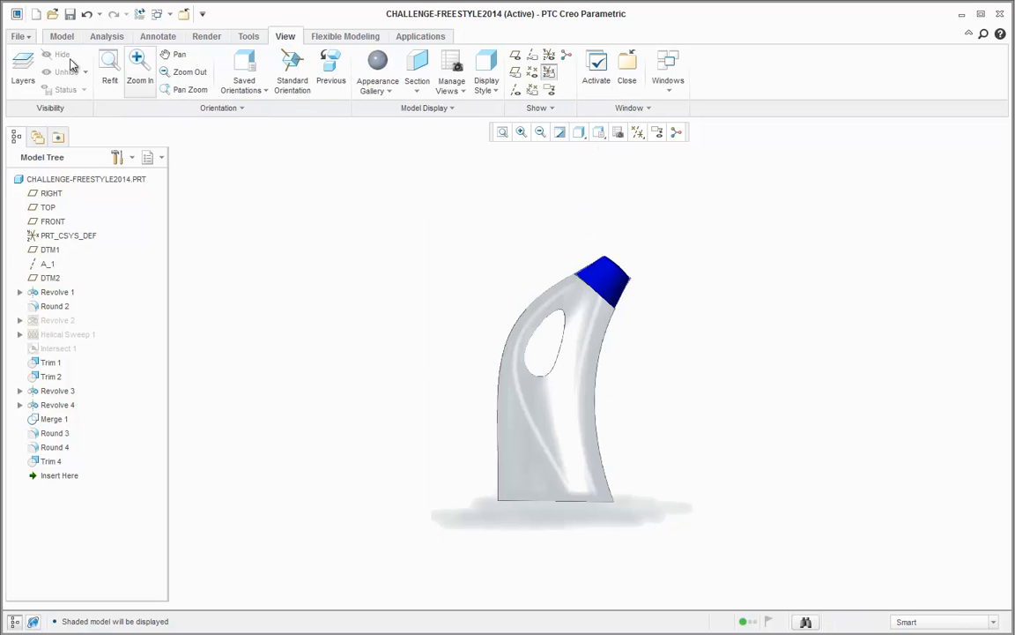
left_click(53, 36)
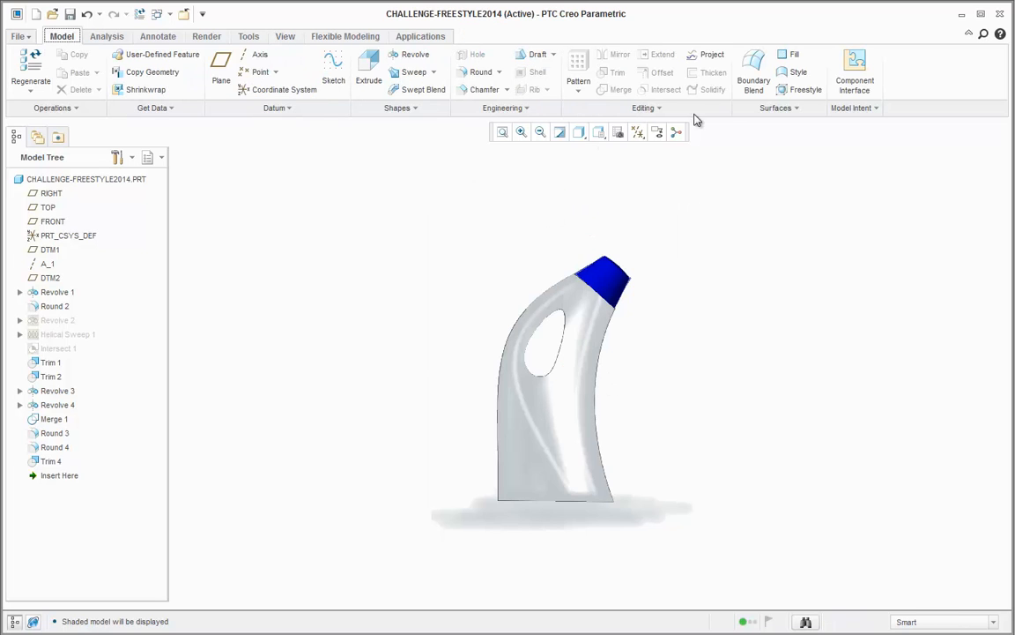
left_click(802, 92)
left_click(32, 88)
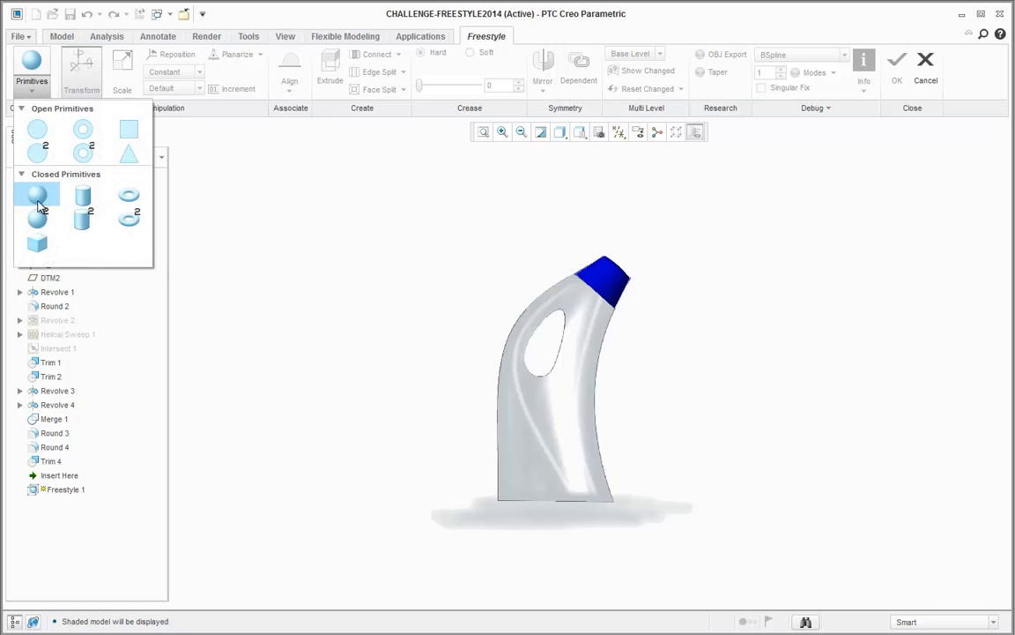
left_click(30, 63)
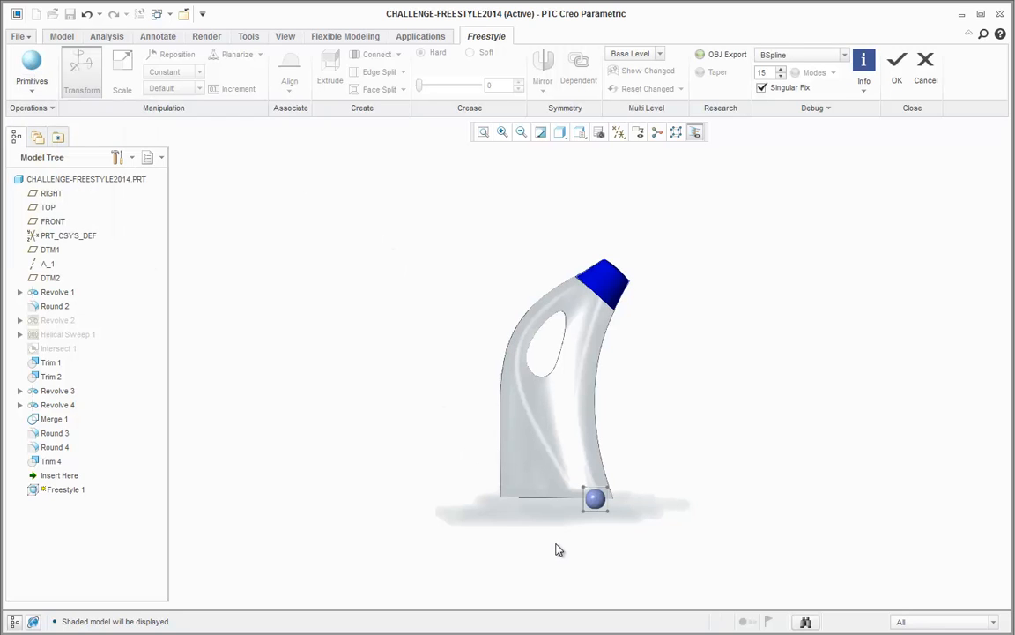
Step: Examine the sphere's control mesh at the bottle's base by selecting one of its edges and a face
scroll(599, 540, "up", 8)
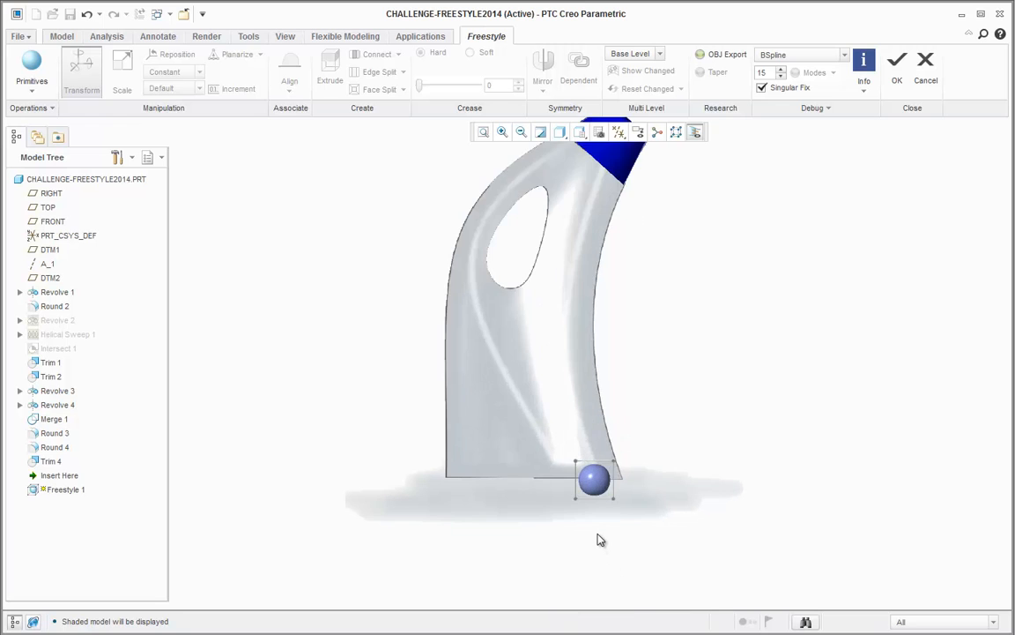
scroll(599, 485, "up", 3)
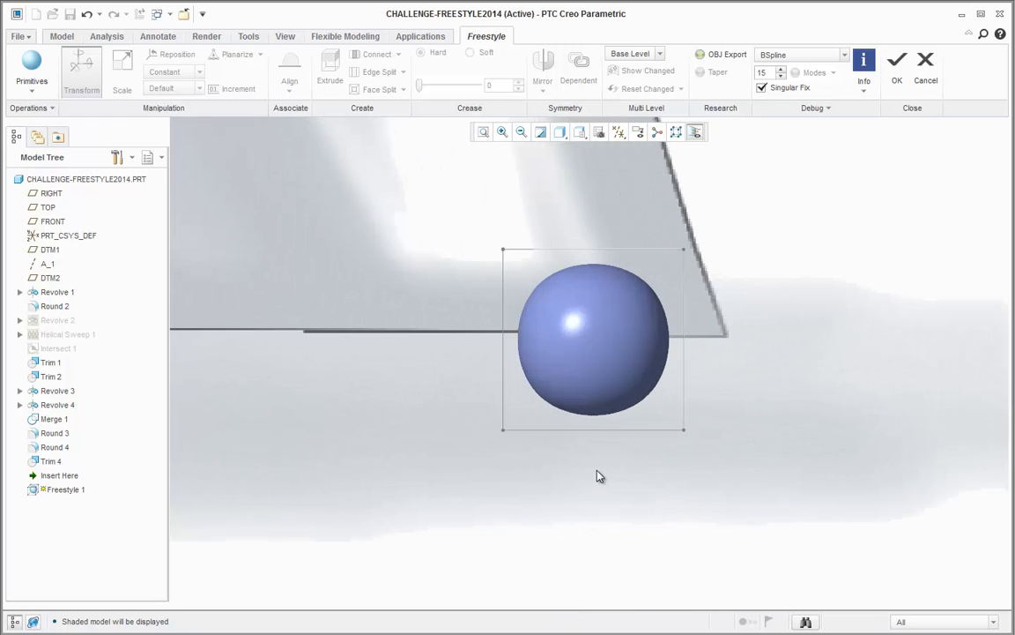
middle_click_drag(602, 452, 655, 474)
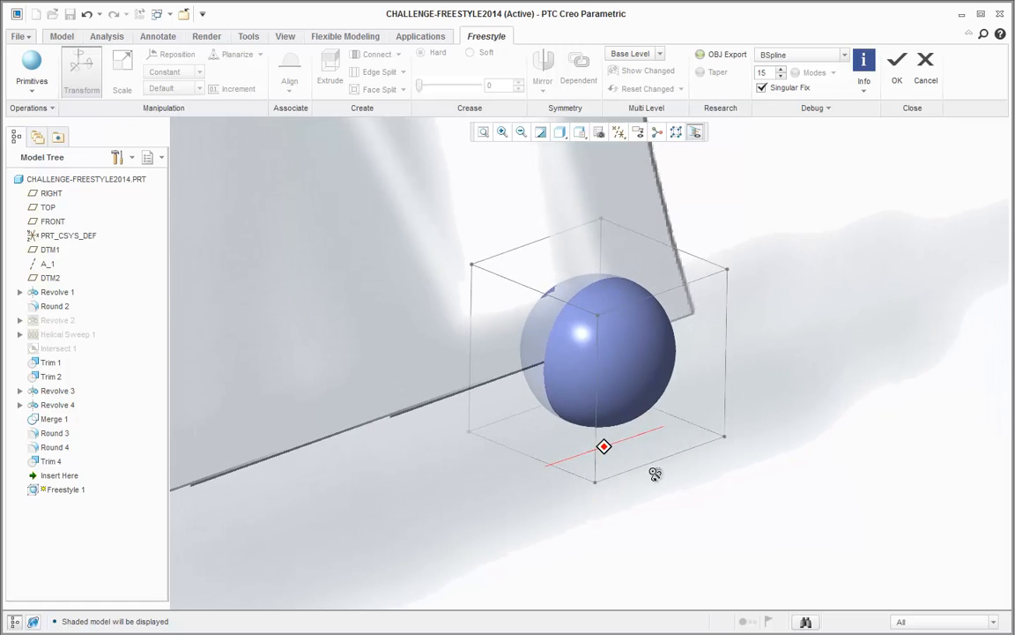
left_click(667, 274)
left_click(700, 281)
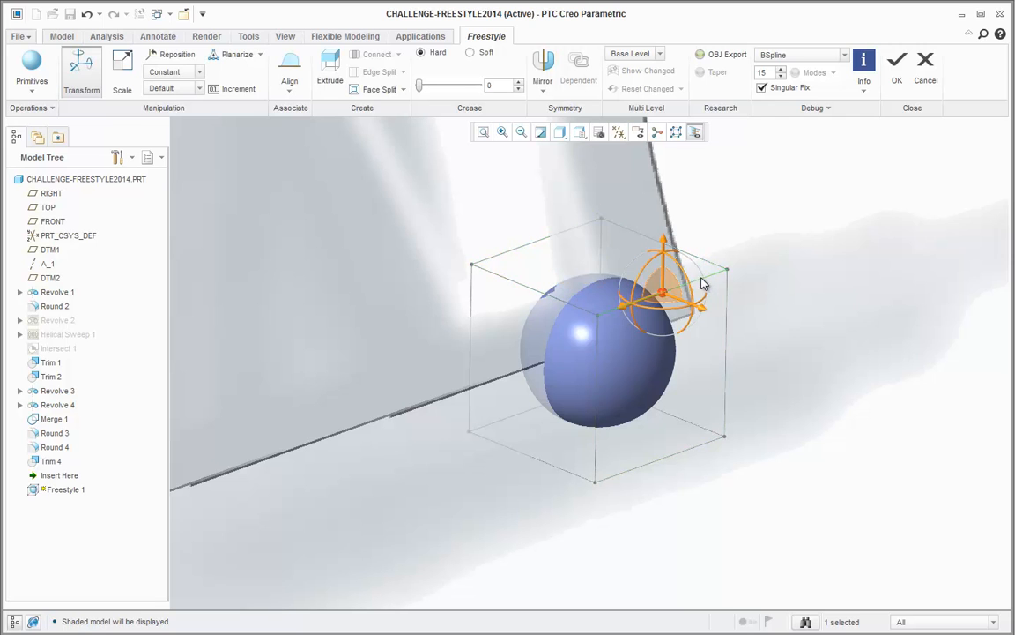
left_click(727, 272)
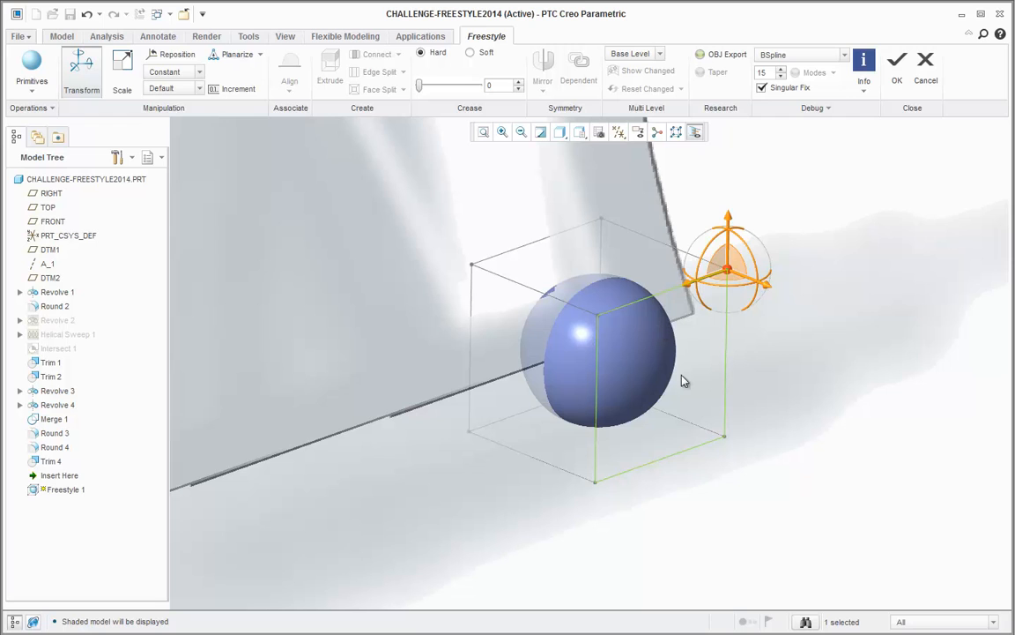
key("ctrl+d")
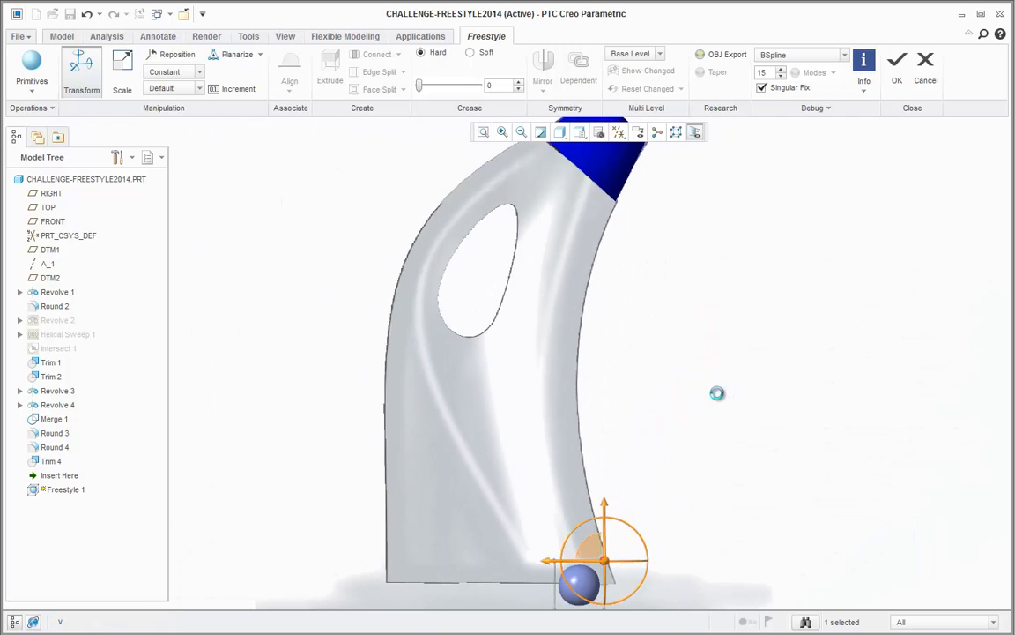
middle_click_drag(663, 465, 680, 426, "shift")
left_click(715, 414)
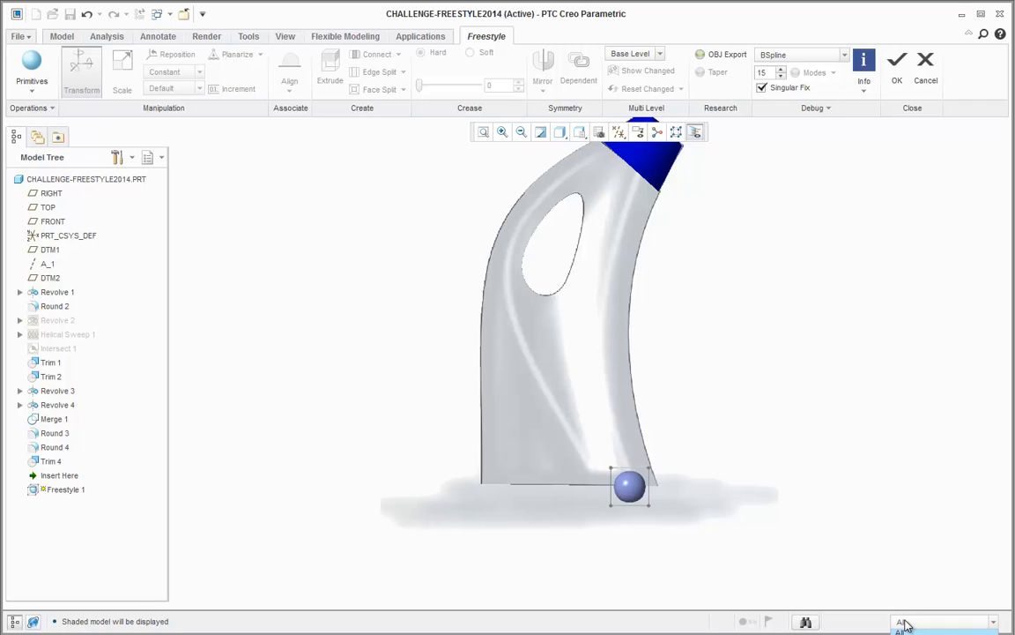
Step: Stretch the sphere's control mesh sideways to the bottle's straight back edge and raise its upper side above the base
left_click(916, 623)
left_click(914, 621)
left_click_drag(620, 494, 541, 514)
left_click_drag(444, 433, 631, 468)
left_click_drag(483, 412, 482, 342)
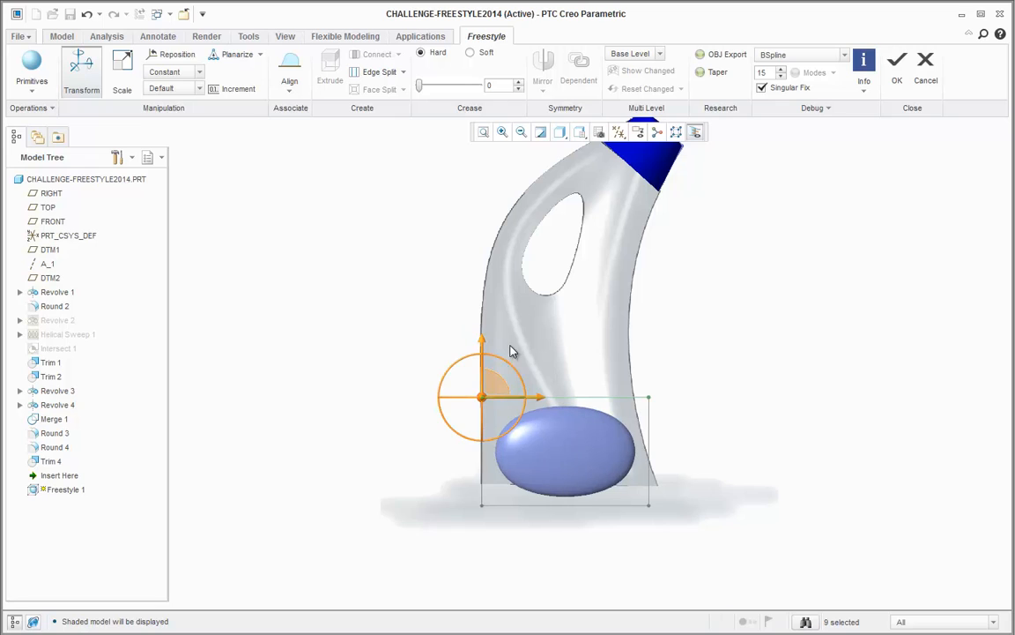
left_click(668, 339)
Step: Restrict selection to faces and extend the mesh's top face upward in three segments to the height of the bottle's neck
left_click(908, 624)
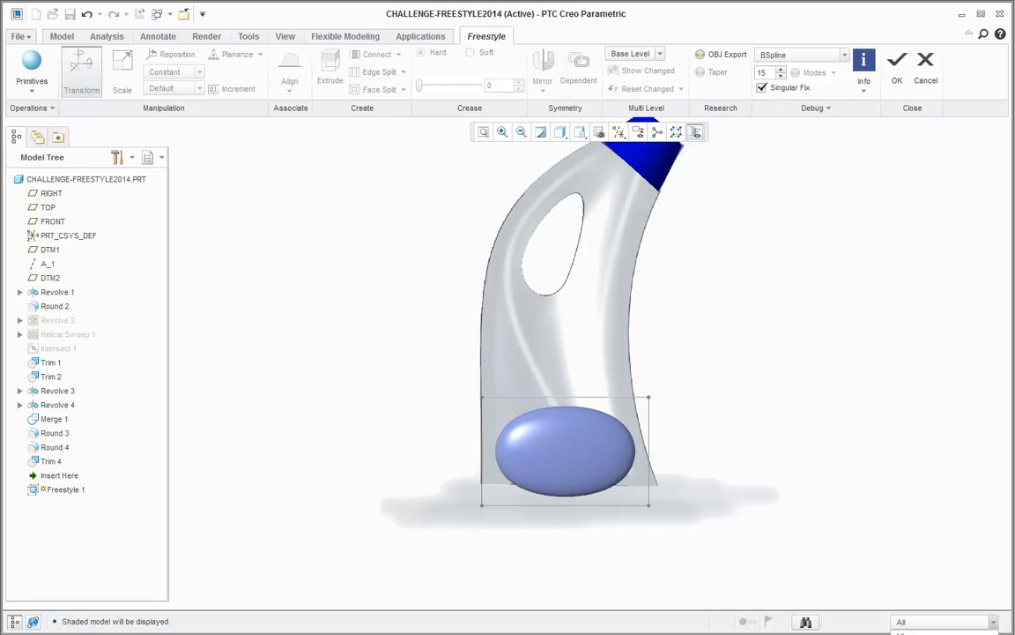
left_click(907, 634)
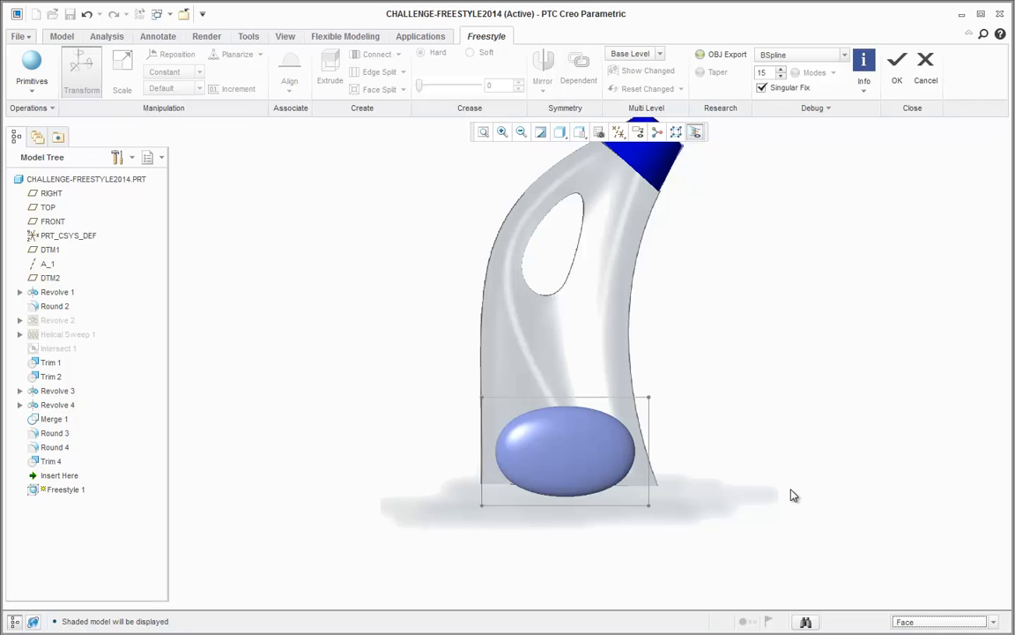
left_click_drag(432, 371, 670, 398)
left_click_drag(565, 345, 575, 141)
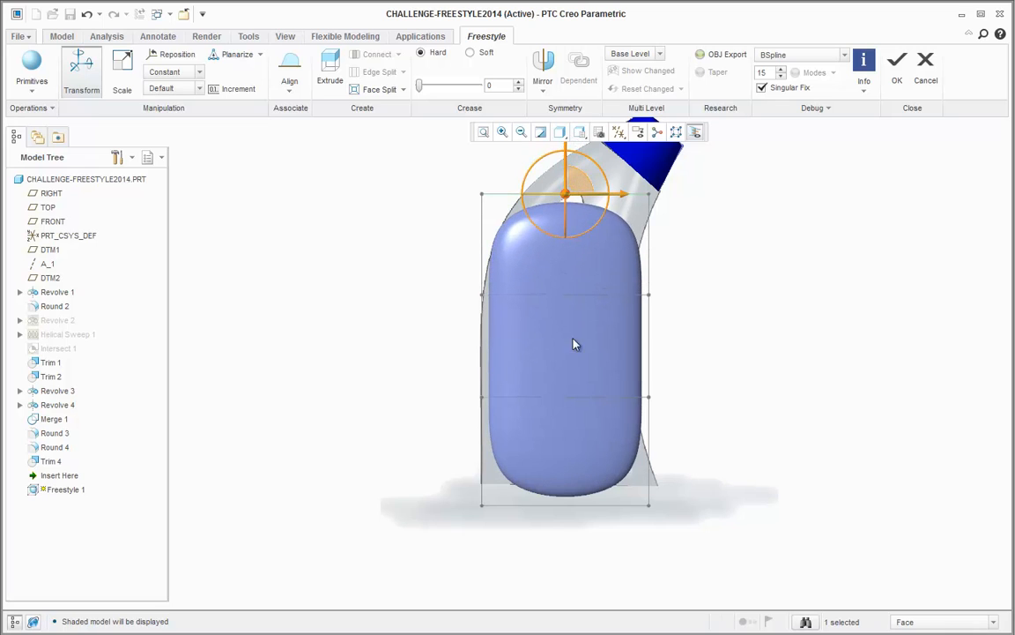
scroll(578, 375, "up", 1)
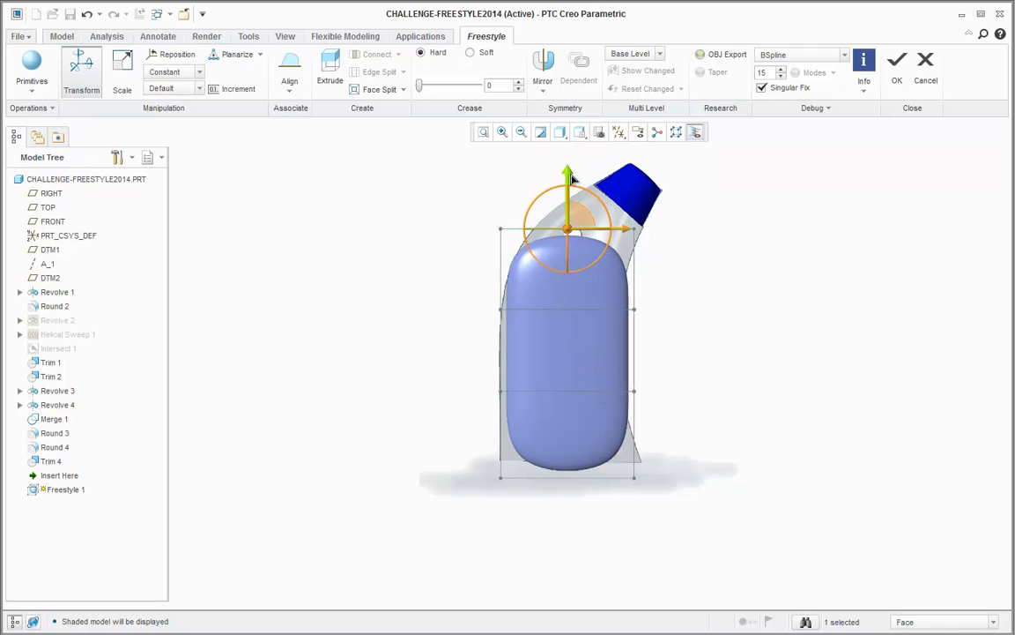
left_click_drag(566, 173, 565, 140)
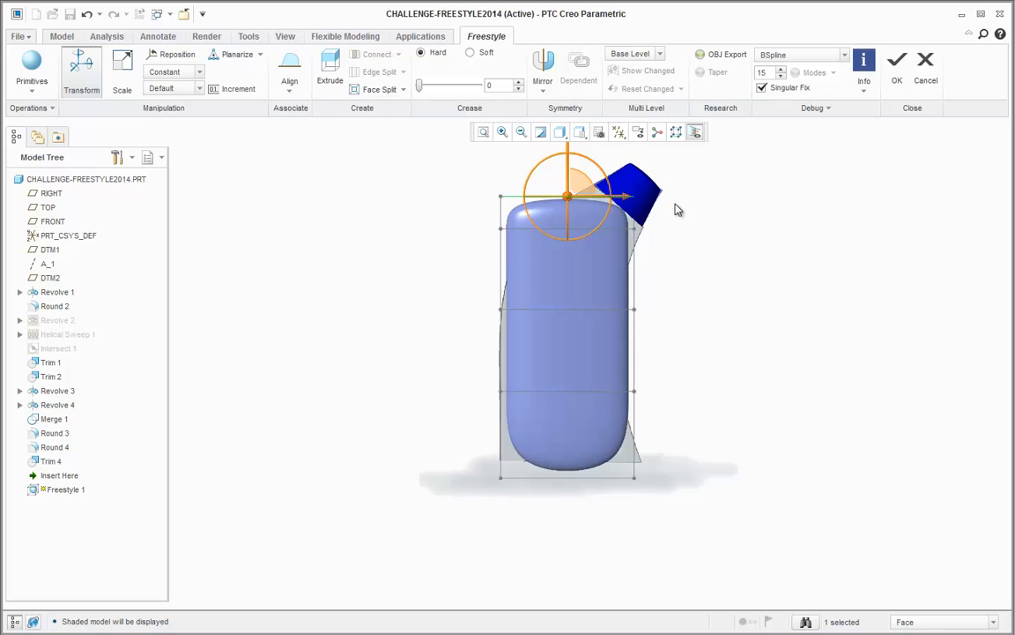
scroll(677, 209, "down", 1)
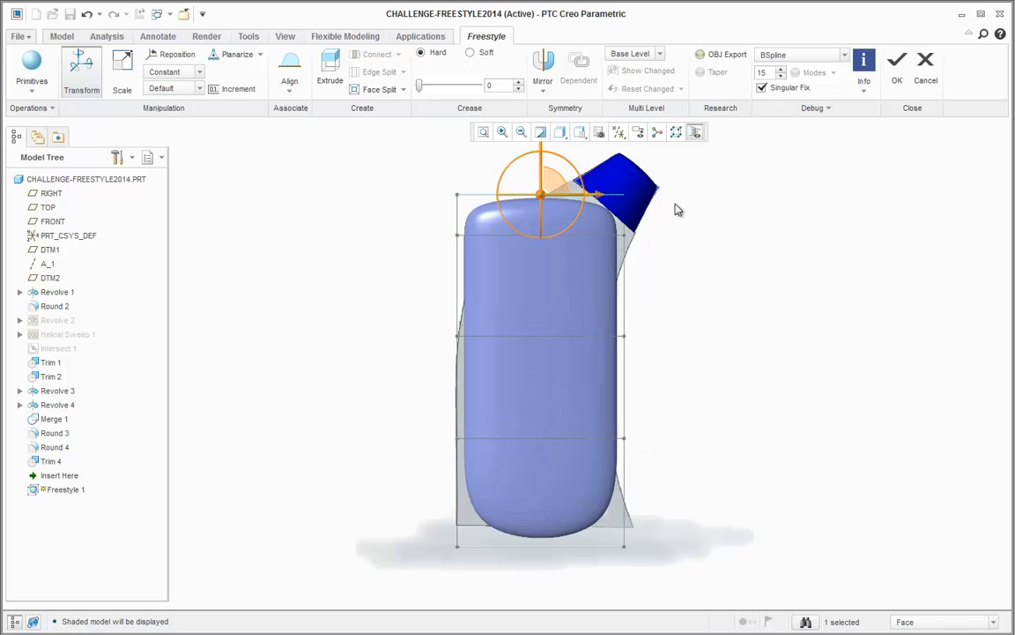
left_click(685, 211)
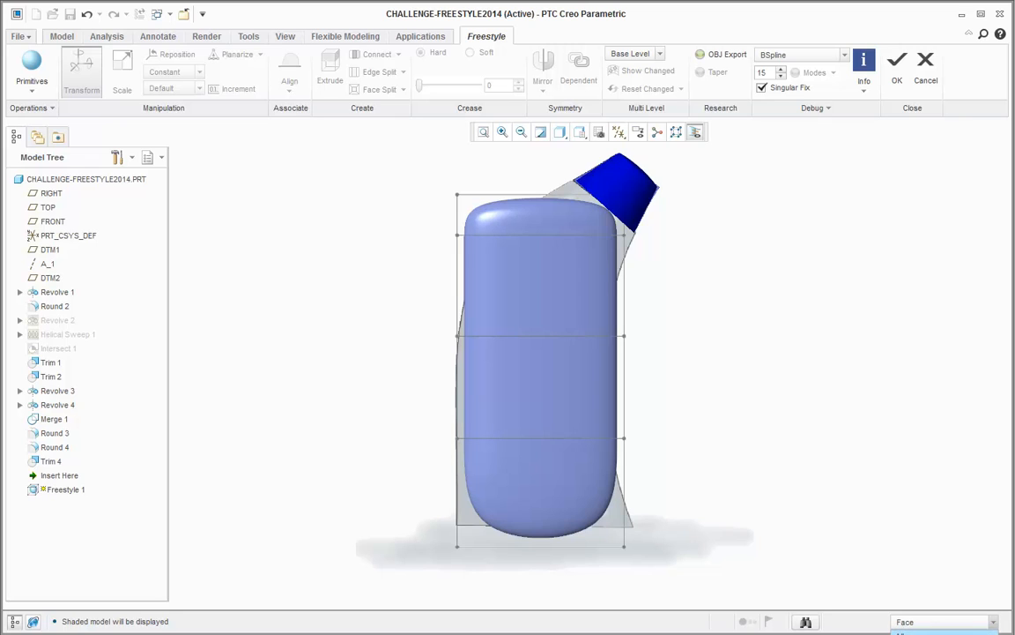
Step: Split the mesh lengthwise with 2 Splits on its top edge, with selection set back to all element types
left_click(906, 633)
left_click(541, 195)
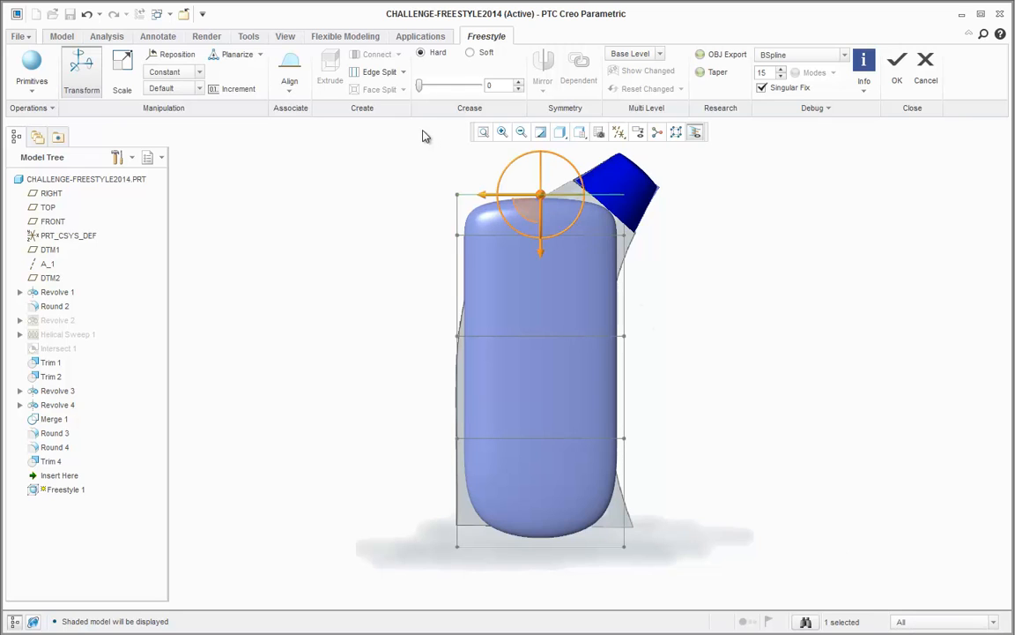
left_click(403, 71)
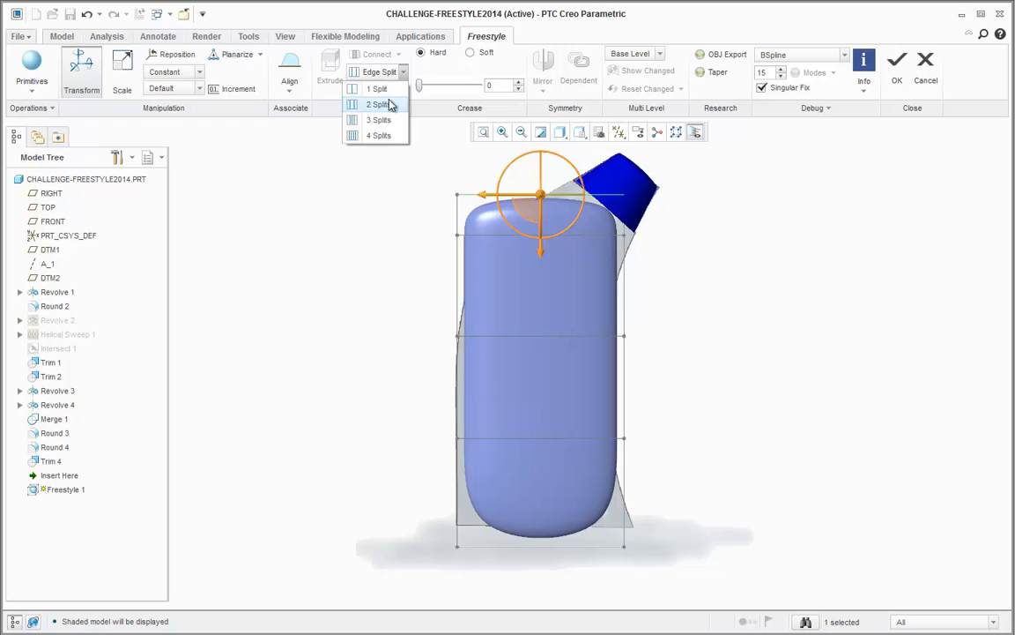
left_click(389, 105)
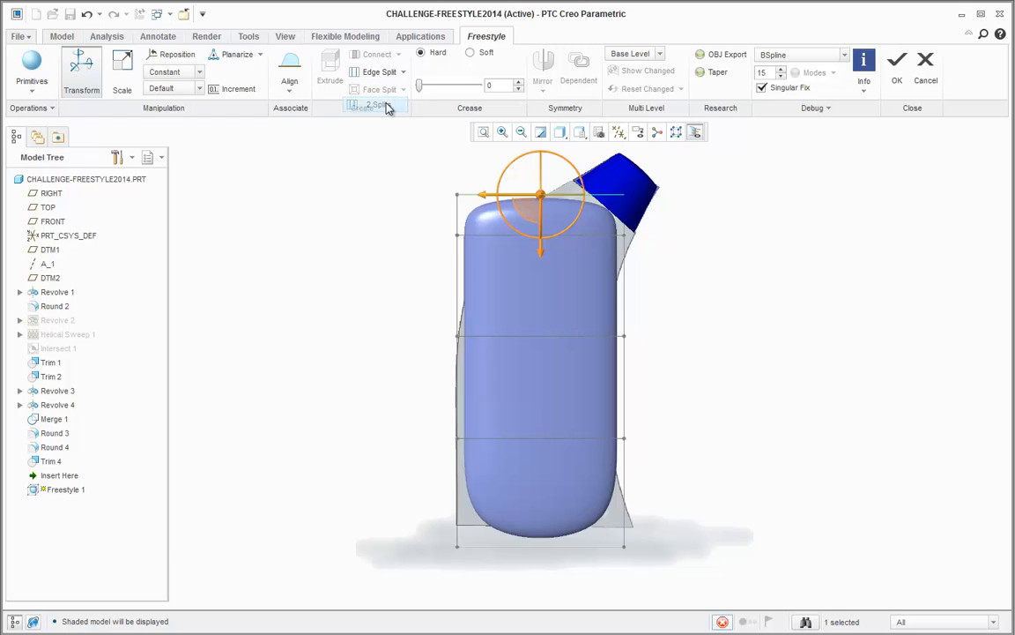
left_click(772, 292)
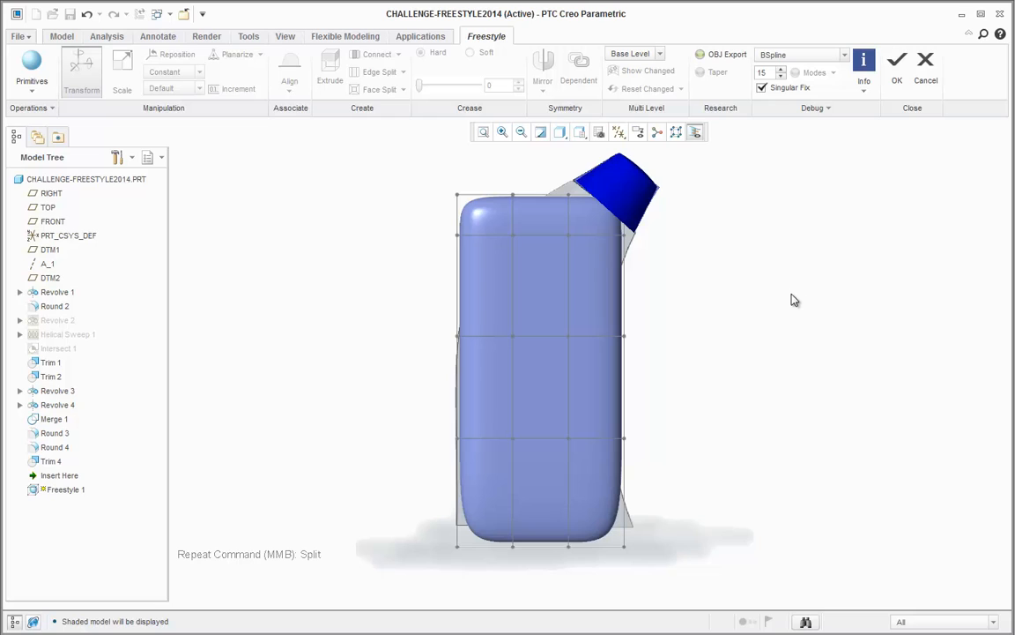
Step: Scale the mesh's top segment narrower horizontally to about the width of the bottle's neck
left_click_drag(395, 160, 688, 284)
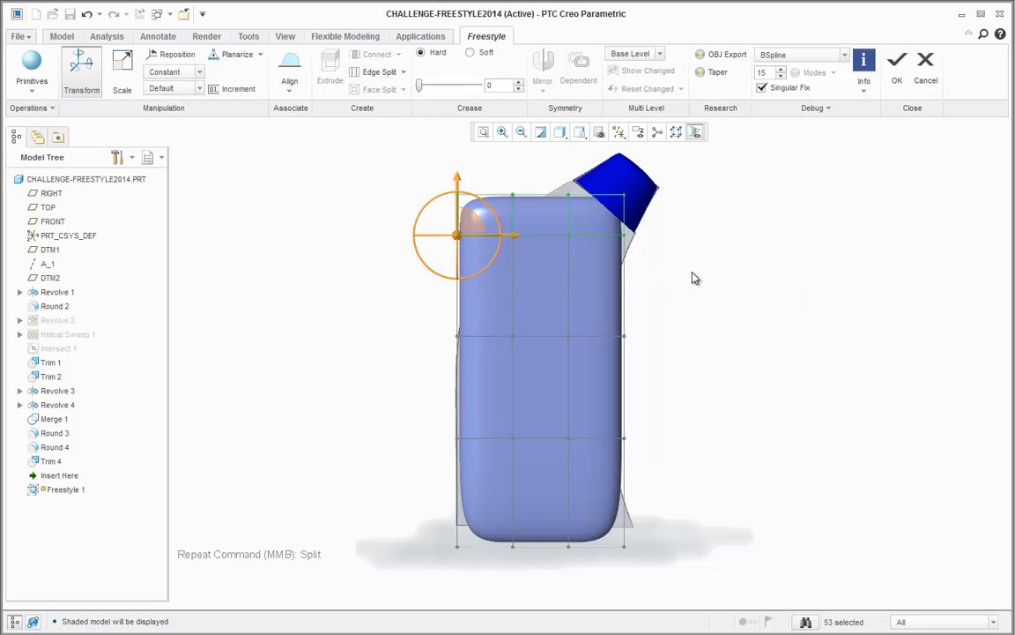
right_click_drag(692, 279, 663, 265)
left_click_drag(598, 217, 560, 221)
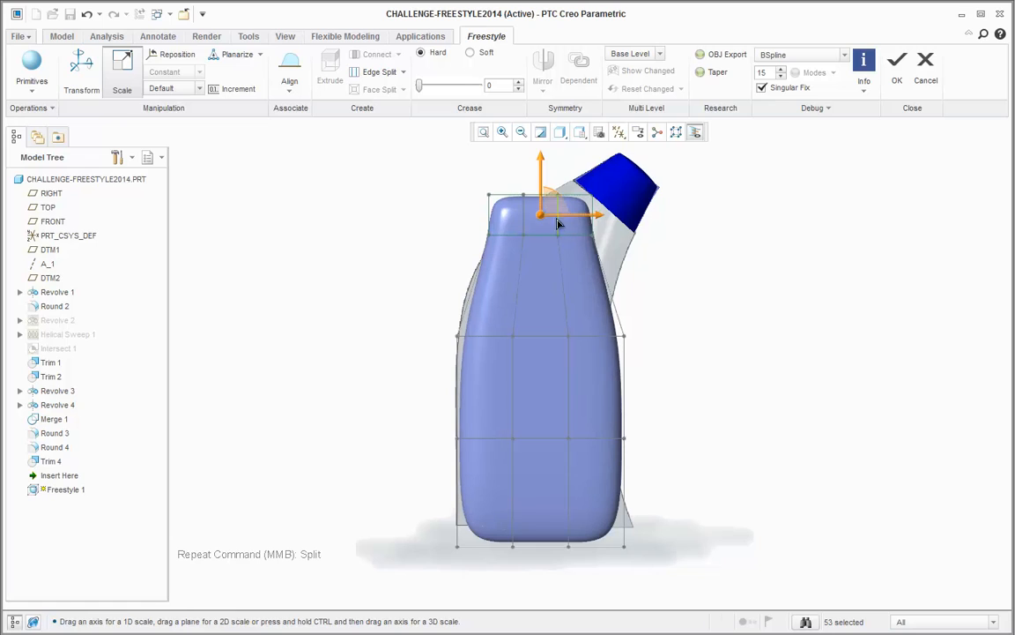
Step: Move and rotate the narrowed top segment to line up with the tilted neck below the blue cap
right_click_drag(689, 273, 670, 259)
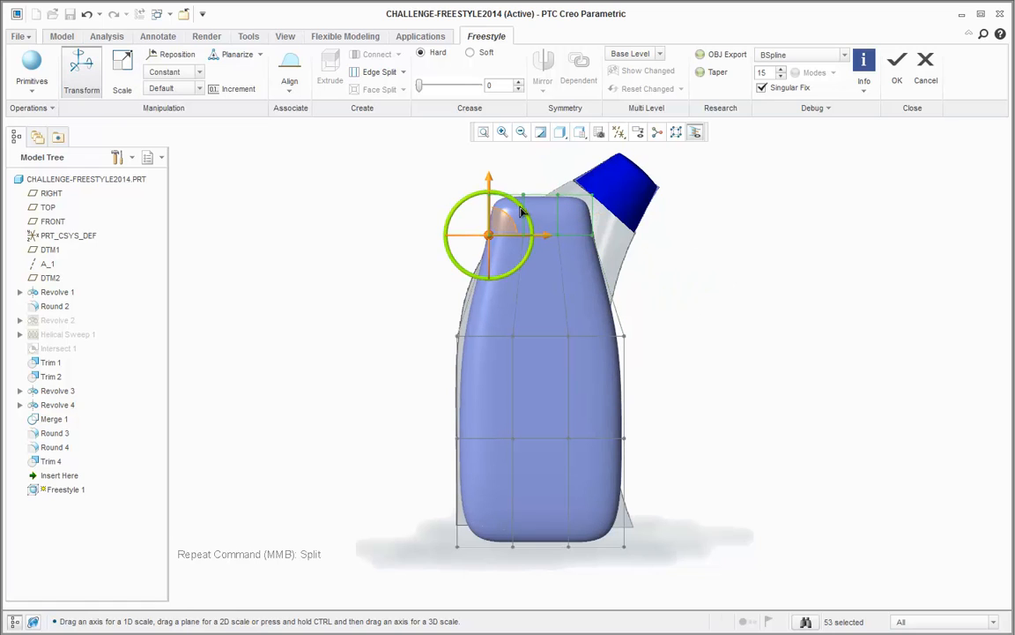
left_click_drag(523, 215, 559, 204)
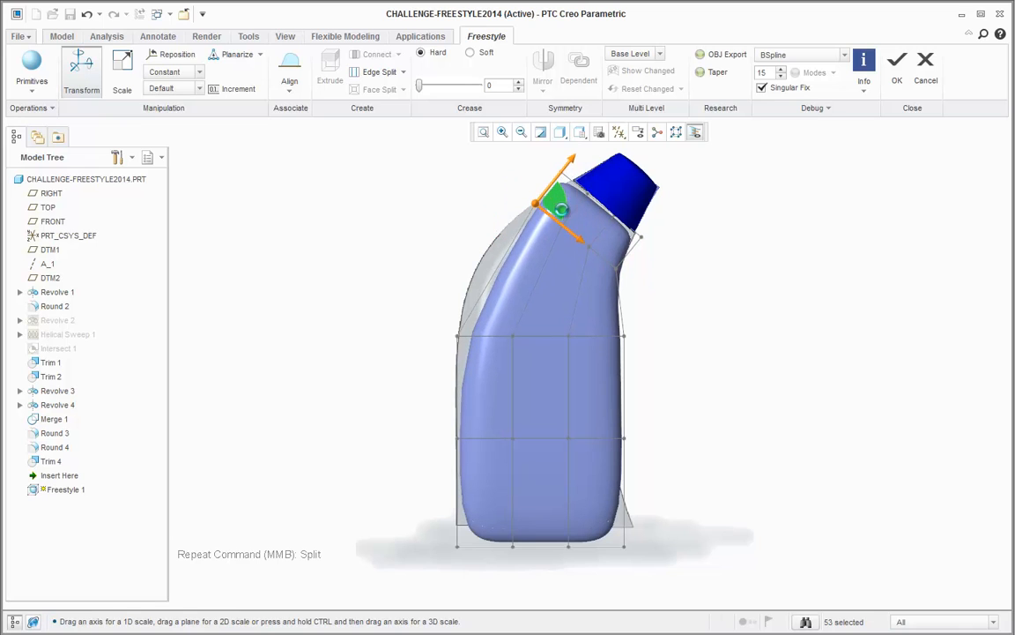
left_click(680, 270)
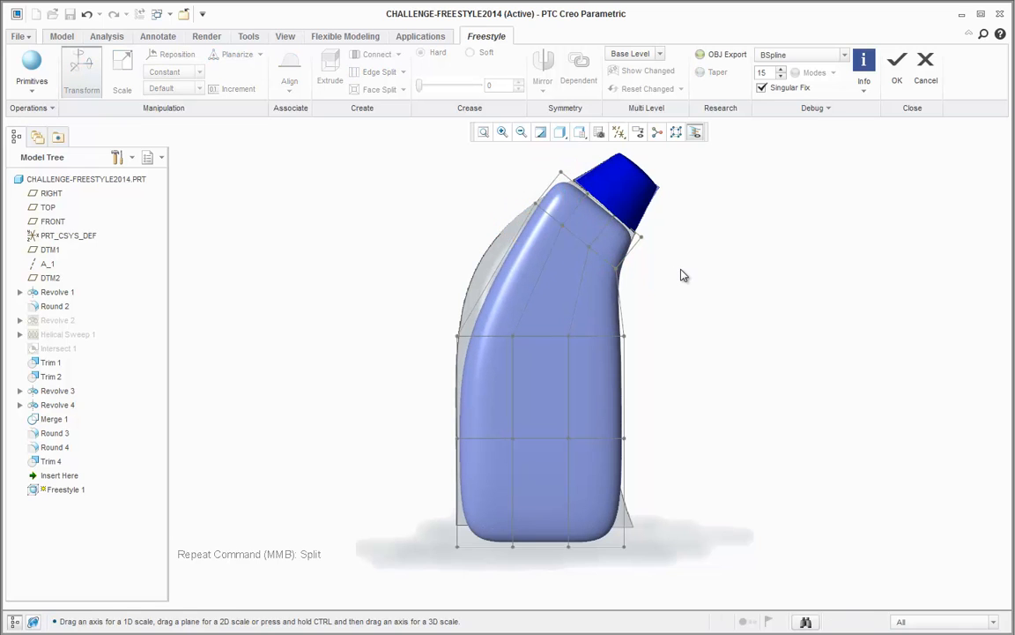
Step: Mirror the mesh faces on one side of the bottle about the FRONT datum plane, selecting them in the TOP view
left_click(579, 132)
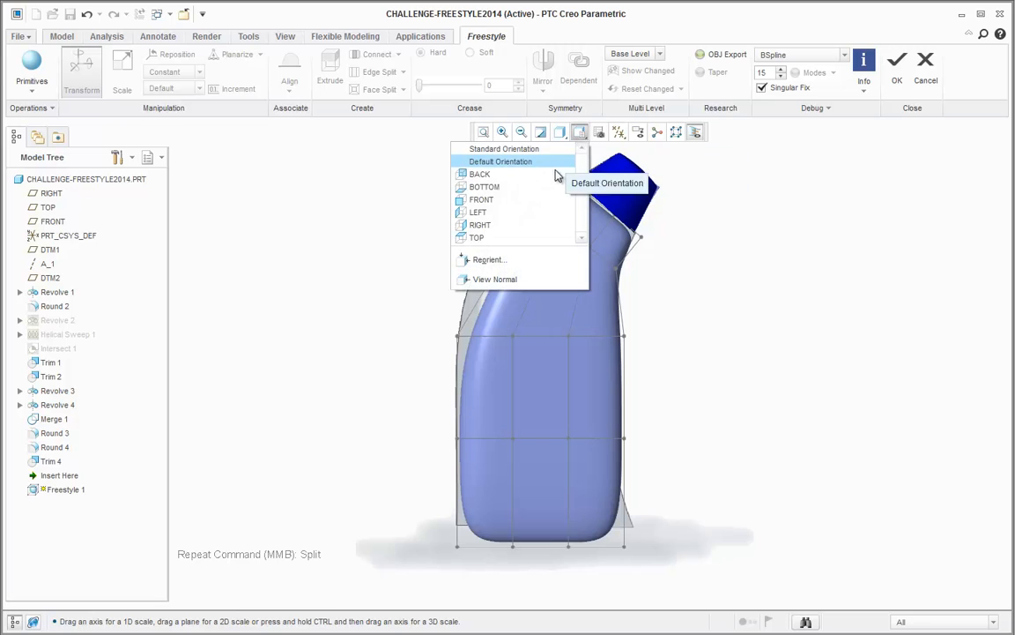
left_click(507, 231)
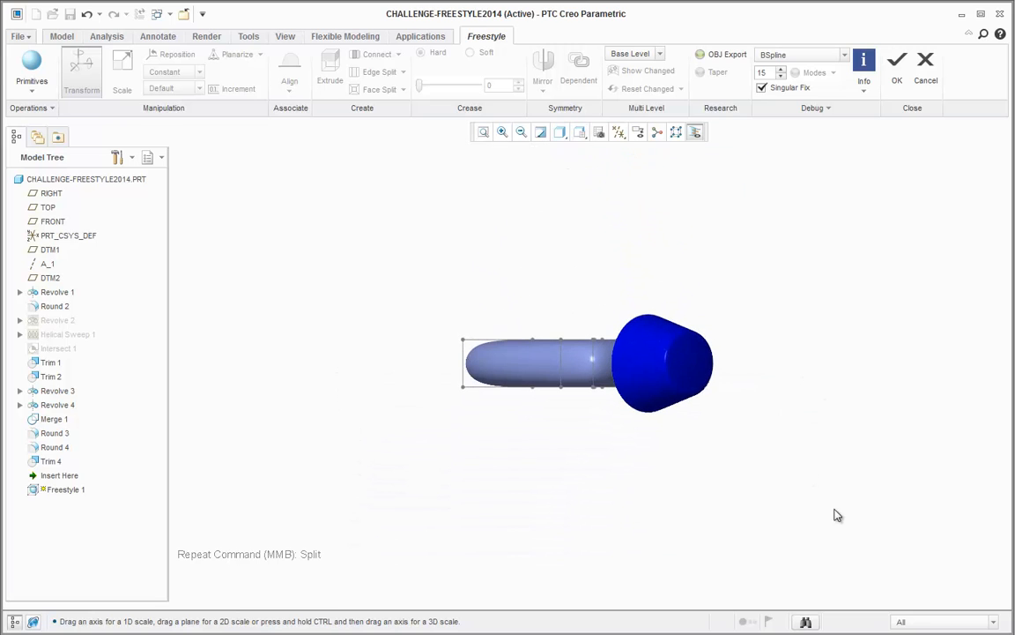
left_click(903, 625)
left_click(906, 634)
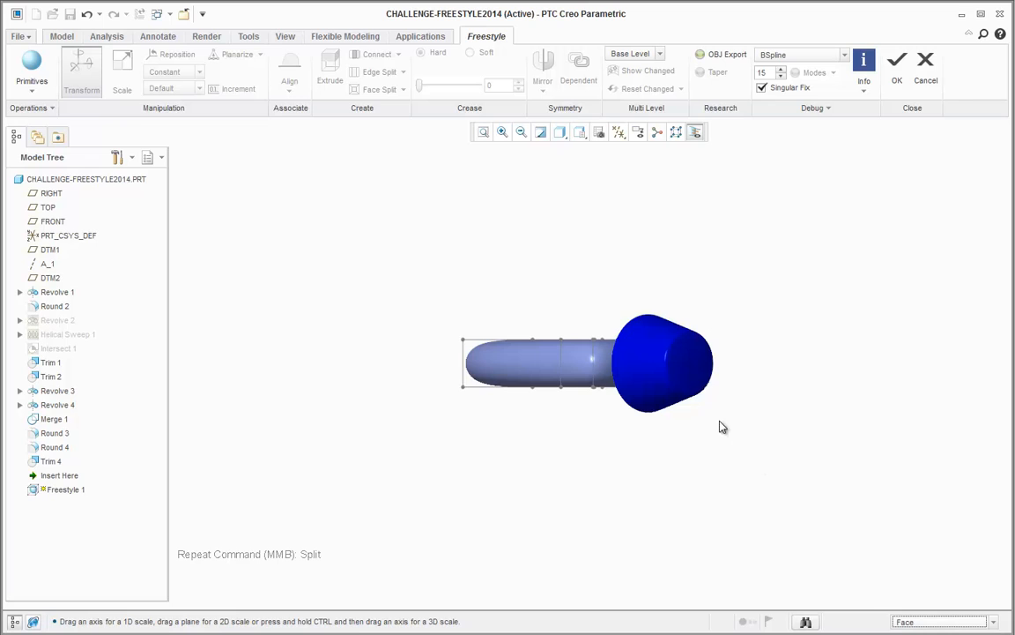
left_click_drag(403, 310, 762, 352)
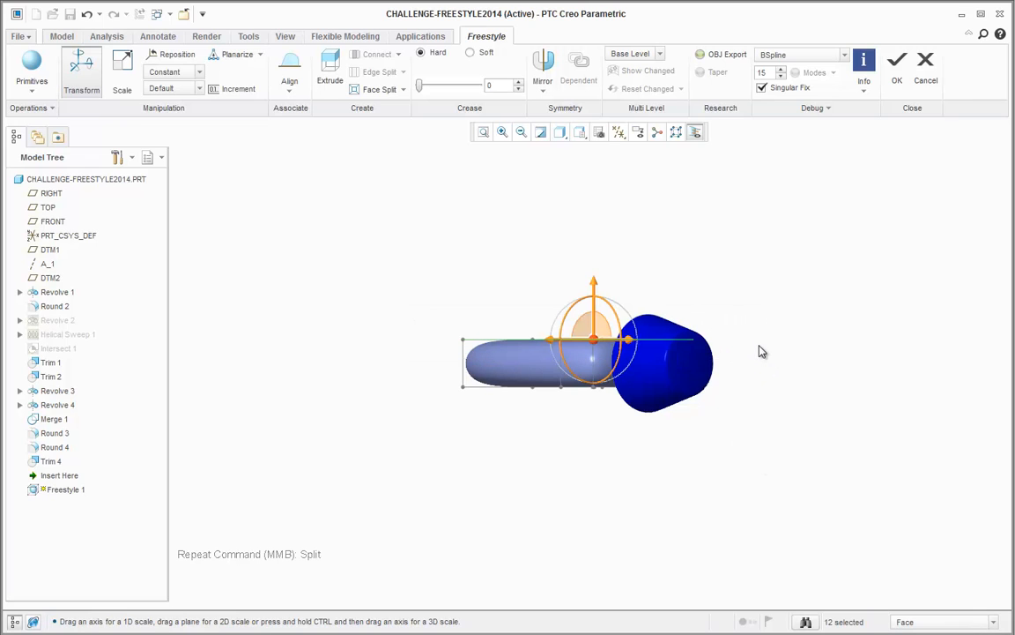
left_click(540, 67)
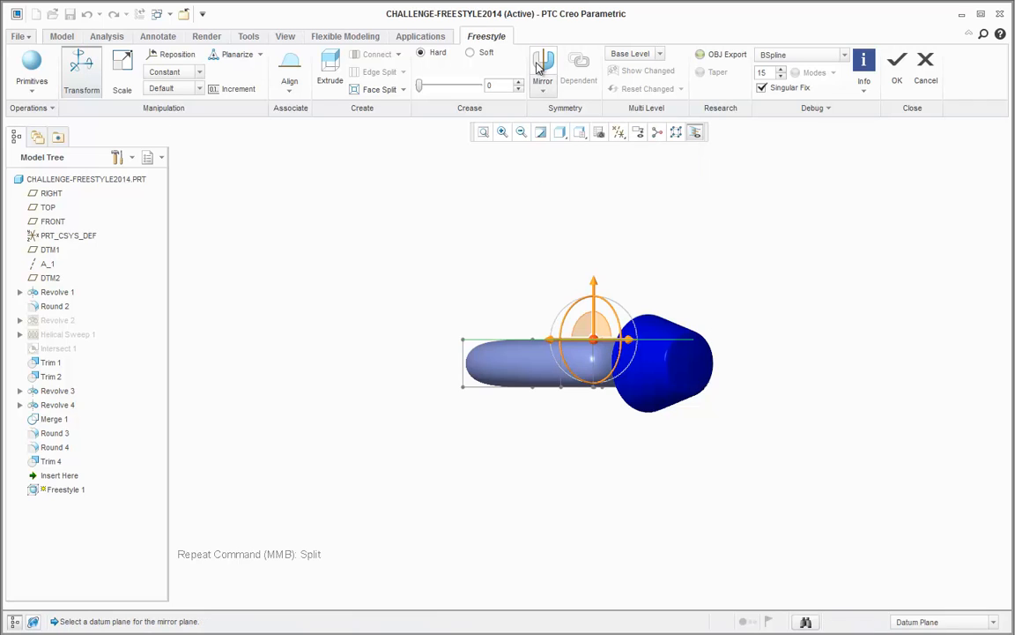
left_click(51, 223)
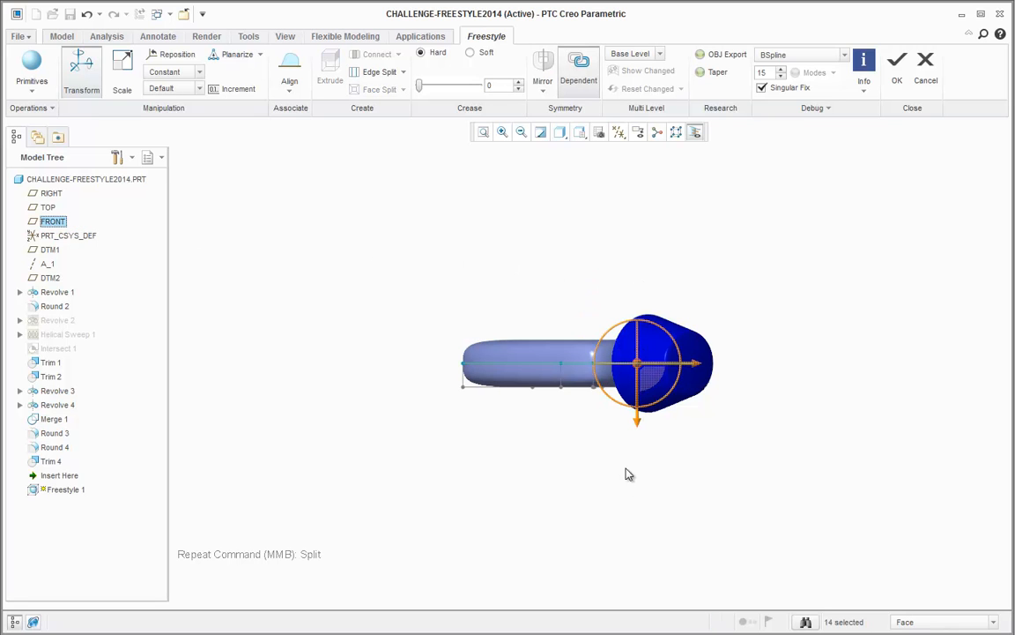
middle_click_drag(635, 451, 694, 393)
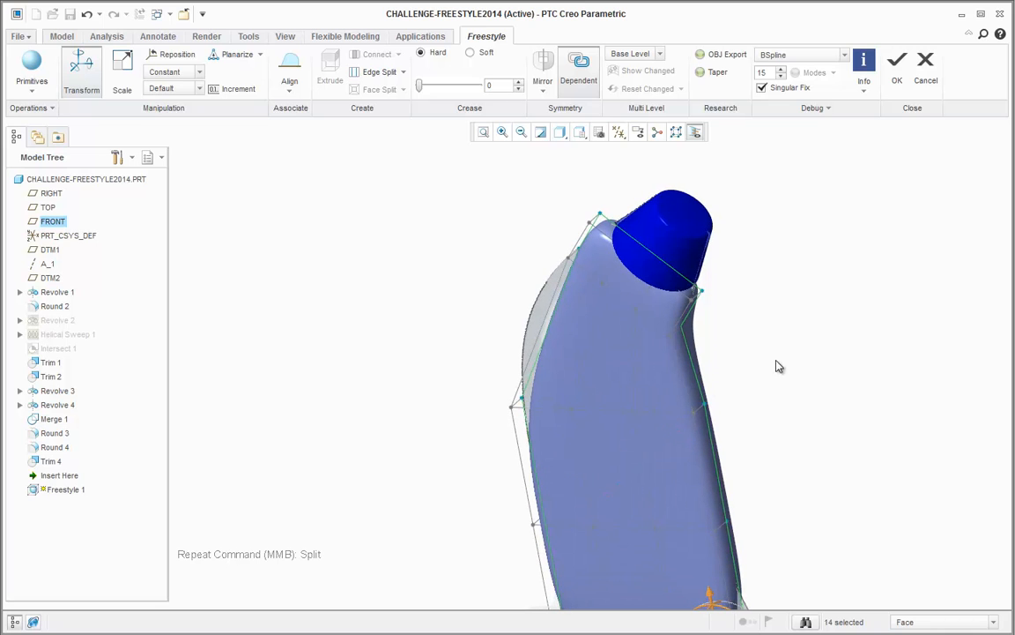
Step: Delete the three mesh faces closing the end of the neck beneath the blue cap
middle_click_drag(779, 356, 714, 373)
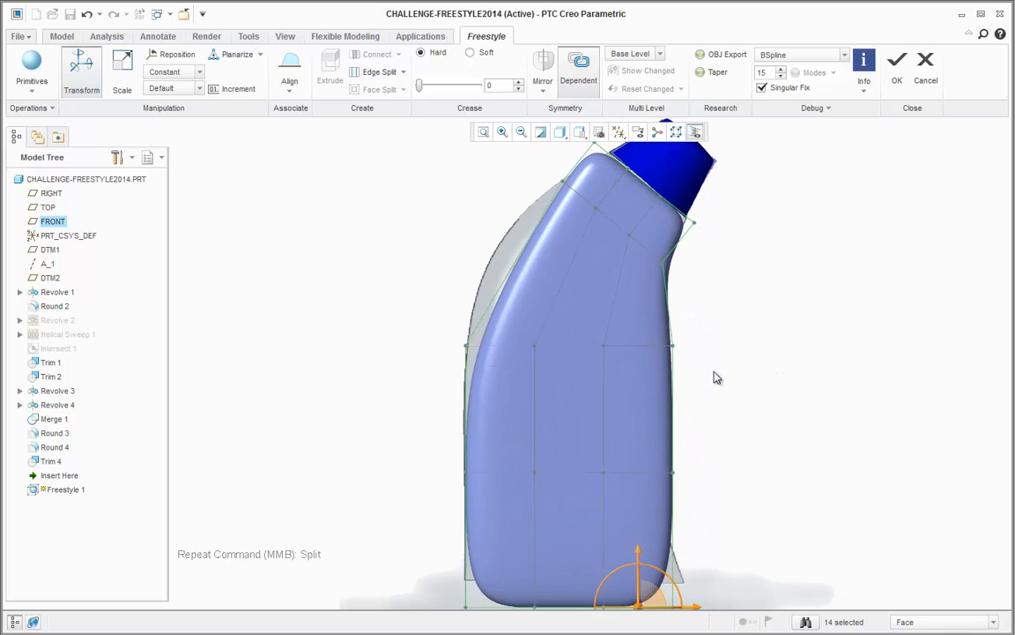
scroll(714, 372, "up", 2)
middle_click_drag(736, 298, 690, 338, "shift")
scroll(660, 214, "down", 1)
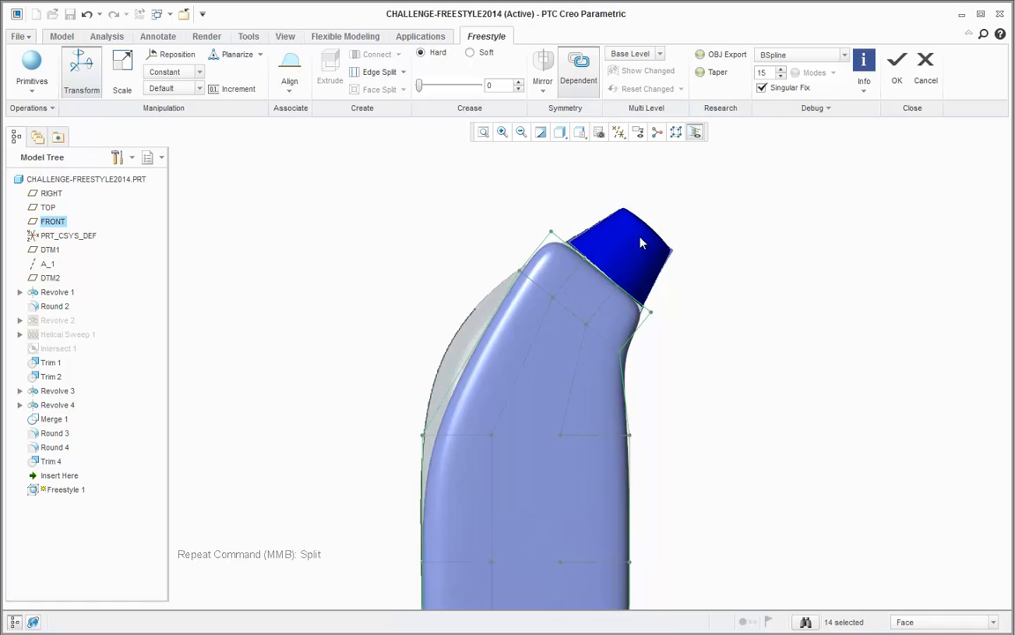
left_click(520, 204)
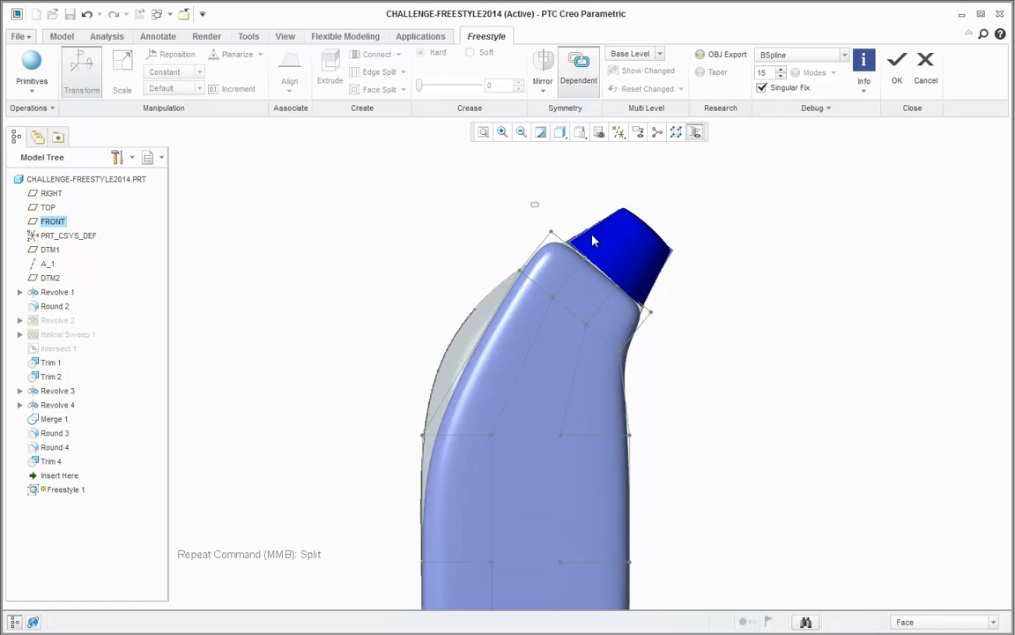
left_click_drag(594, 241, 696, 327)
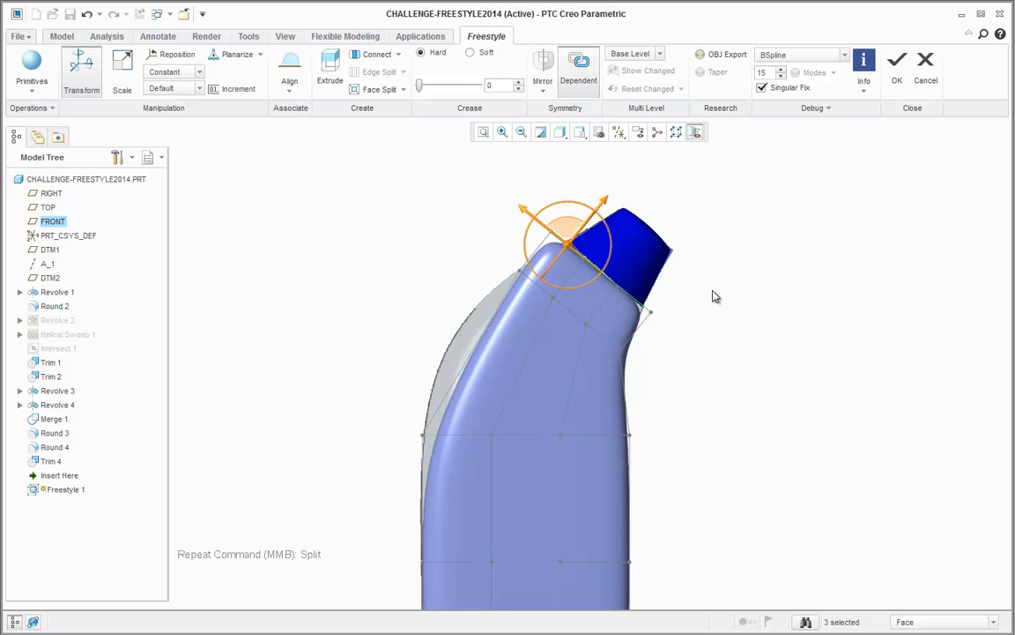
right_click(712, 290)
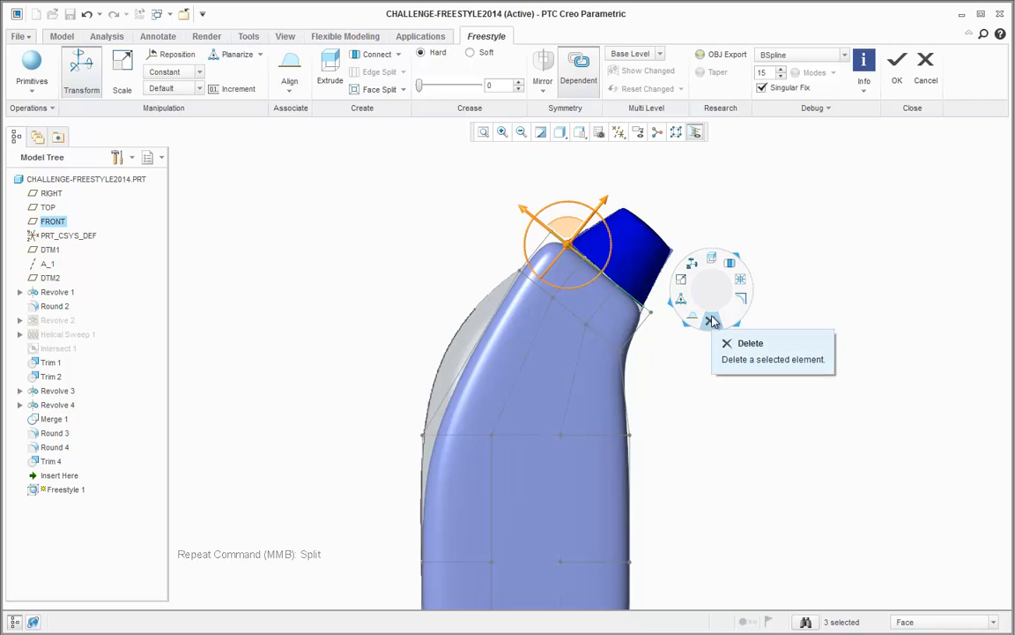
left_click(712, 321)
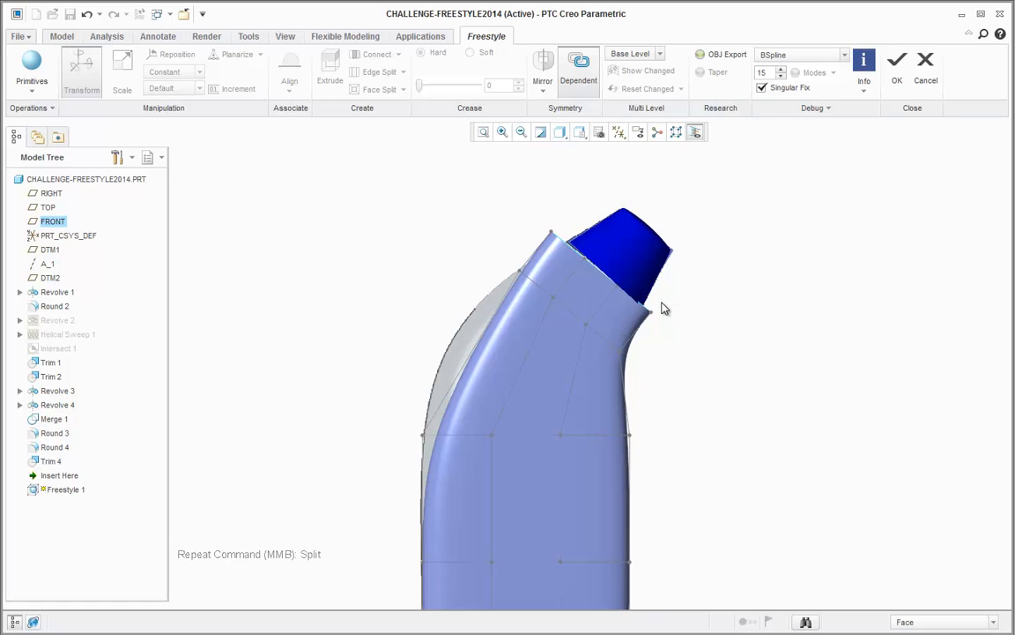
Step: Align the open edge loop of the neck to the cap's circular base edges, with selection set back to all element types
middle_click_drag(660, 302, 616, 342)
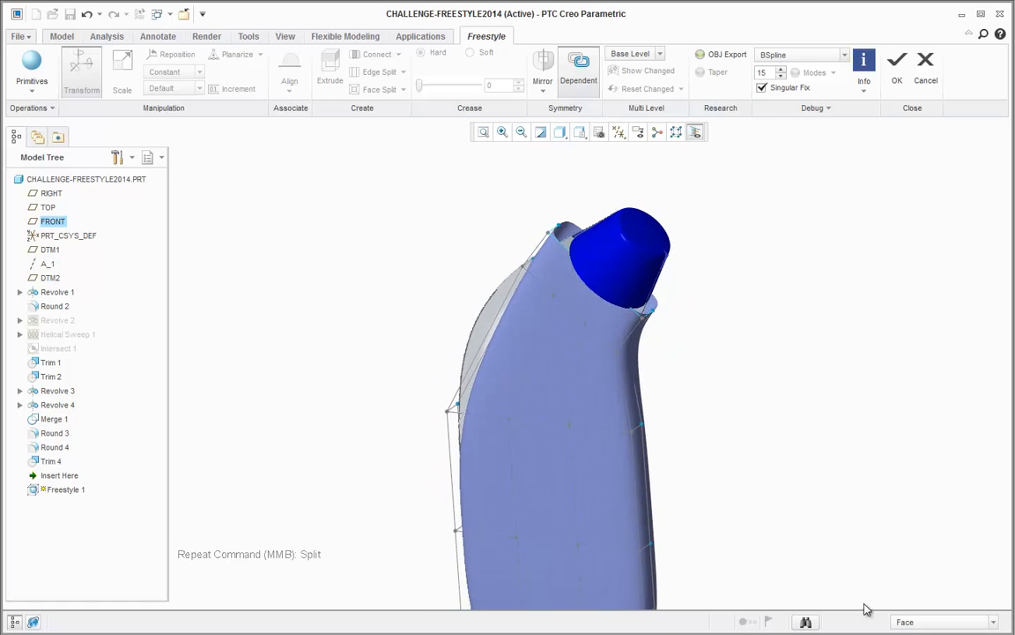
left_click(908, 624)
left_click(908, 633)
scroll(615, 223, "down", 5)
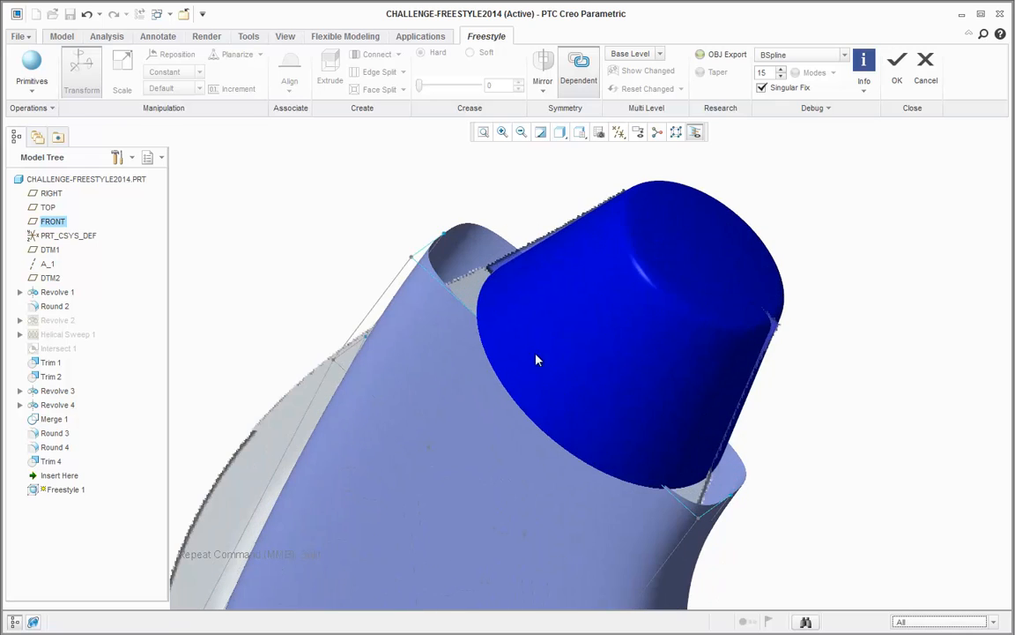
left_click(541, 375)
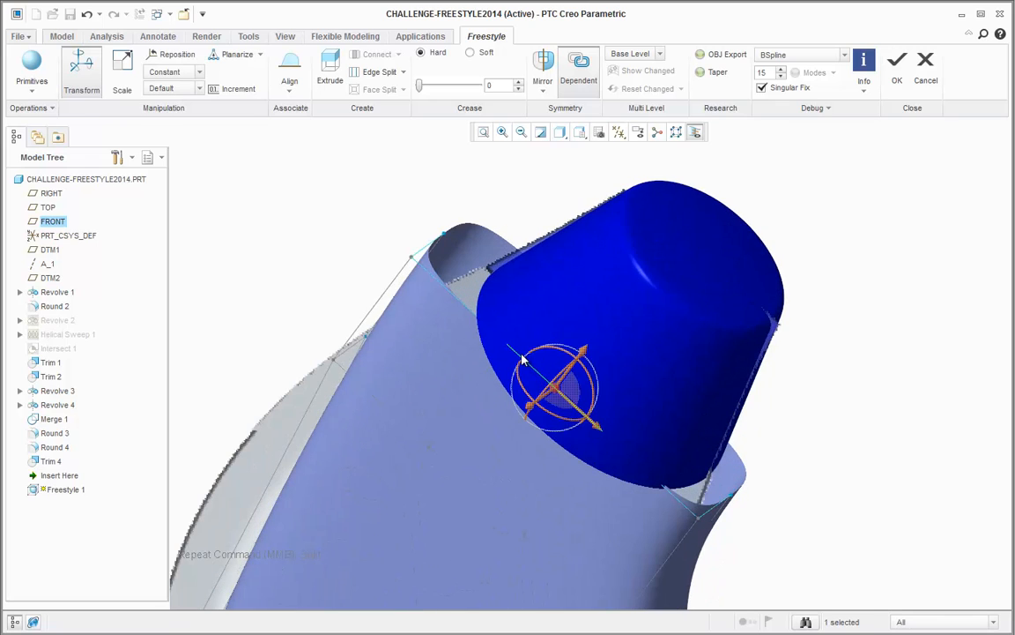
left_click(520, 358)
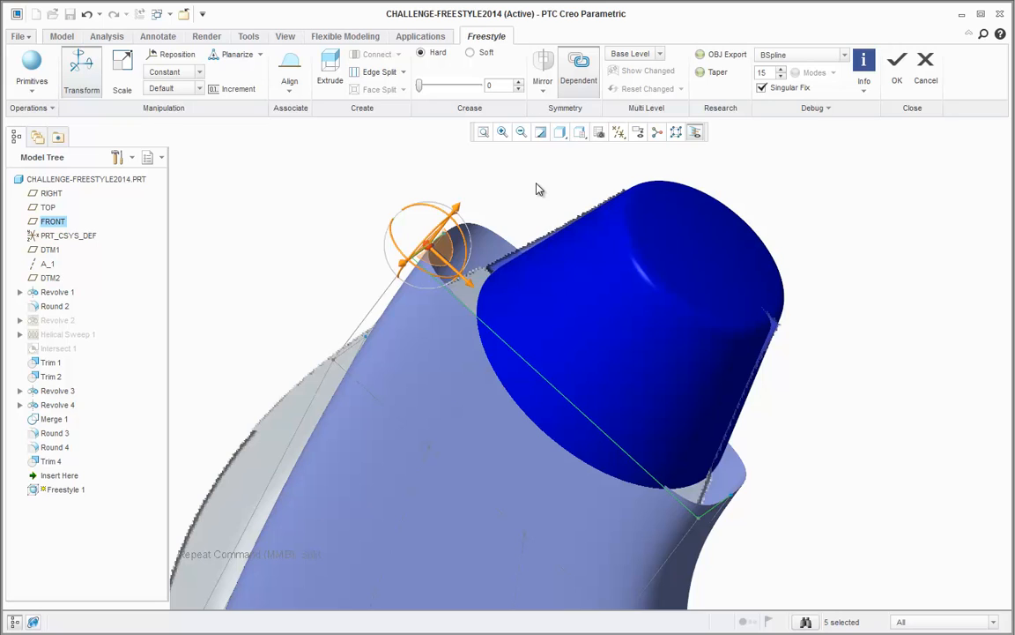
right_click(540, 188)
left_click(526, 209)
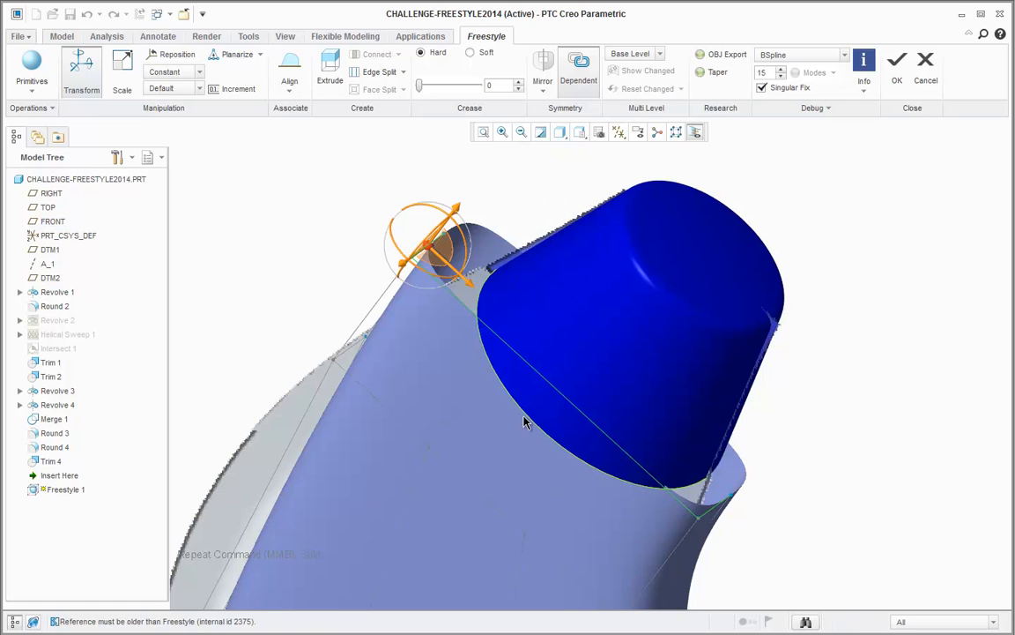
left_click(650, 418)
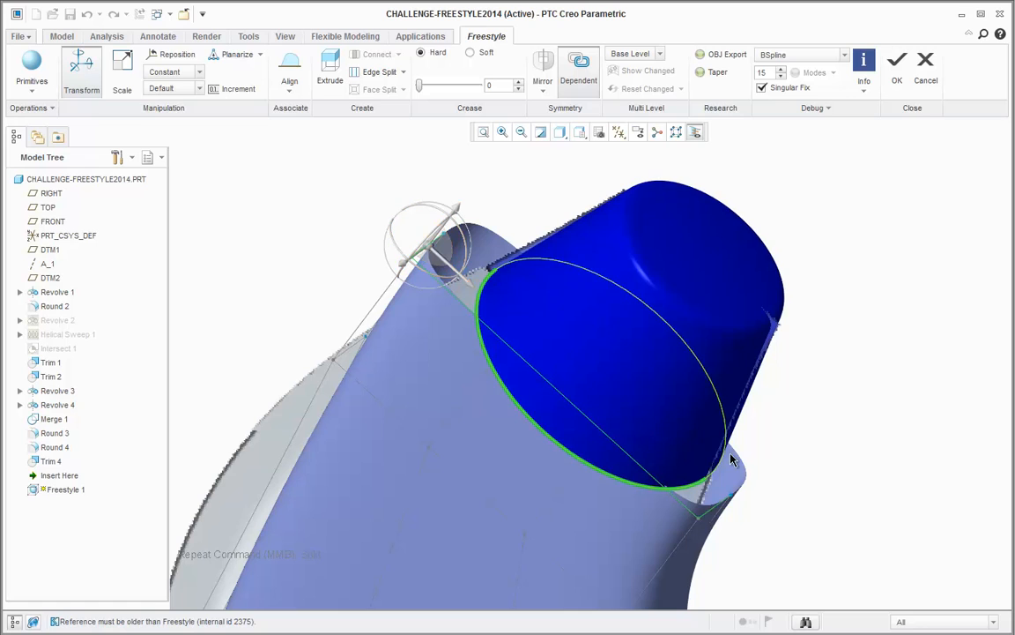
left_click(722, 464)
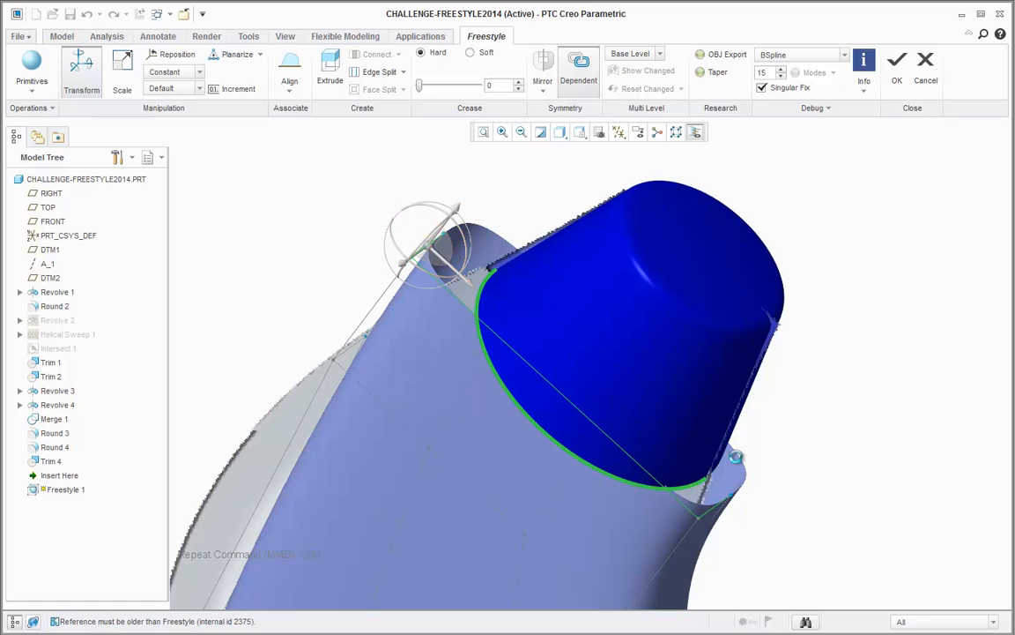
middle_click(804, 377)
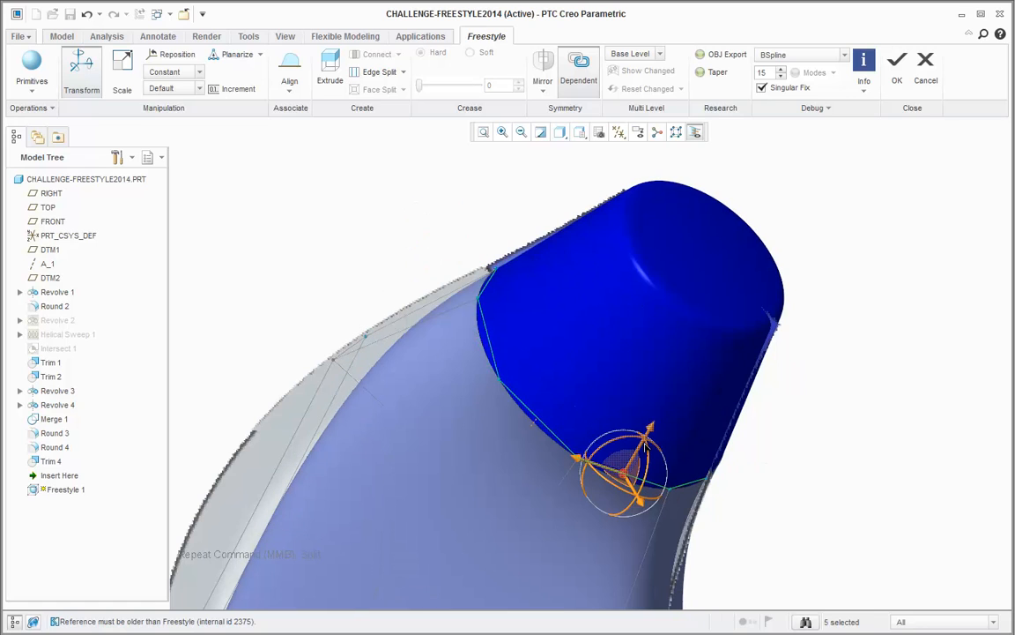
Step: Change the neck alignment to Tangent, using the cap's conical side surface as the direction reference
right_click(534, 432)
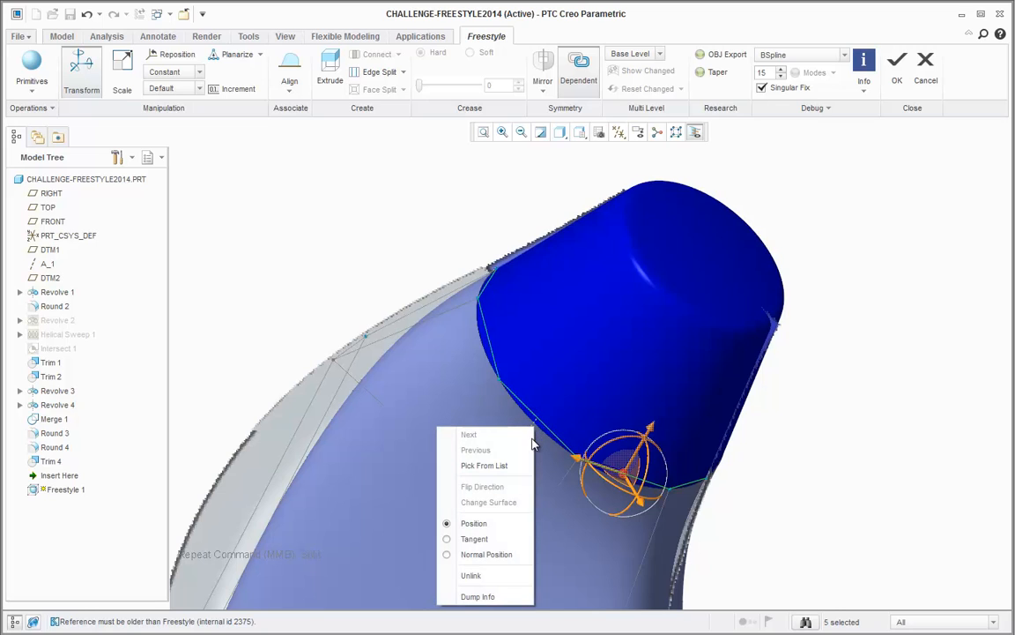
left_click(514, 540)
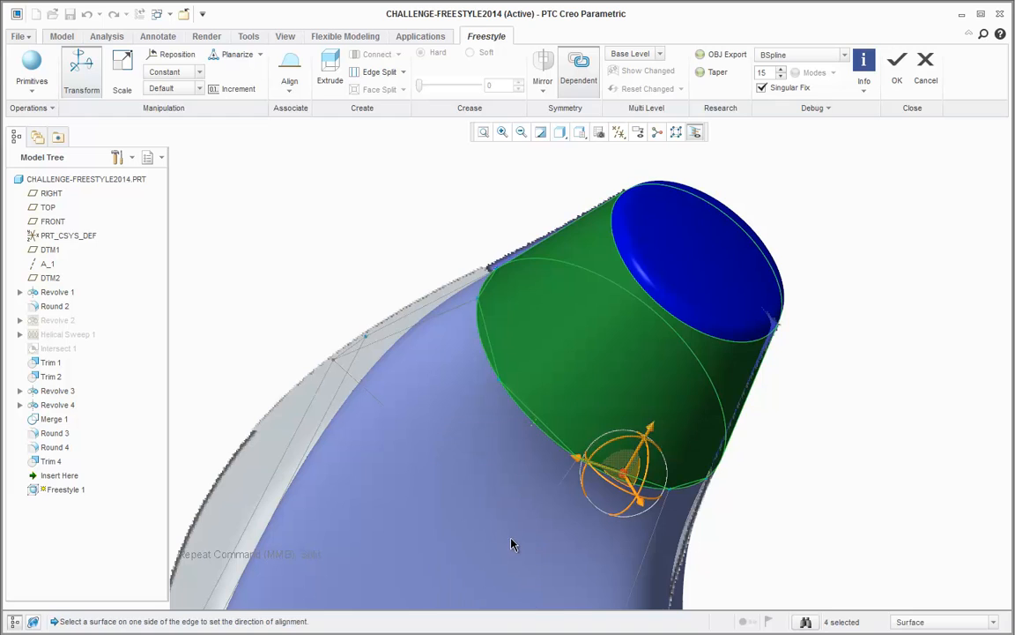
left_click(578, 388)
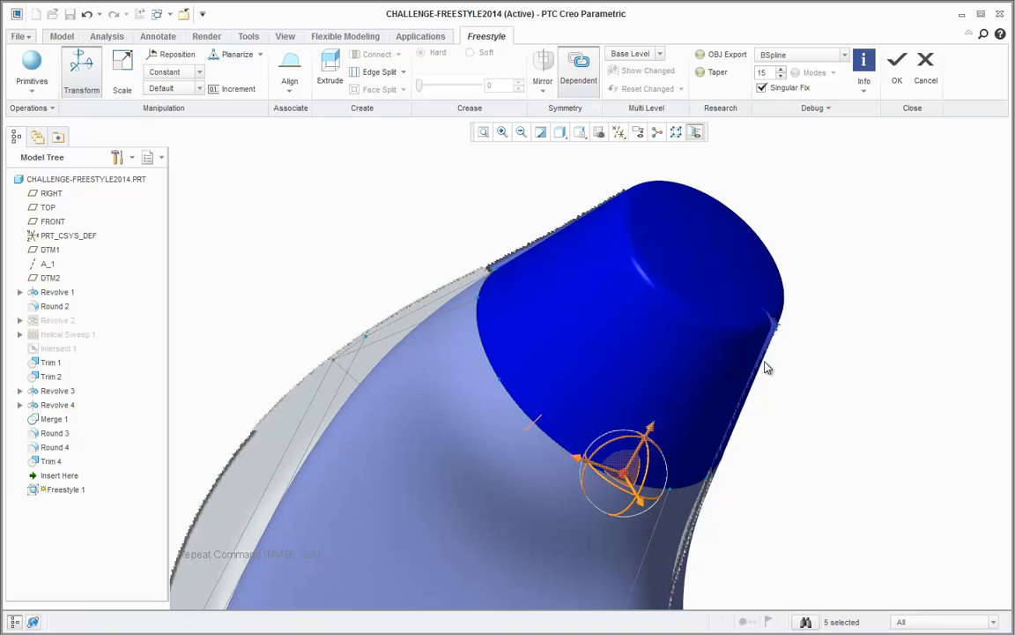
Step: Move the four lower faces on the bottle's broad side outward to thicken the body
scroll(606, 319, "up", 5)
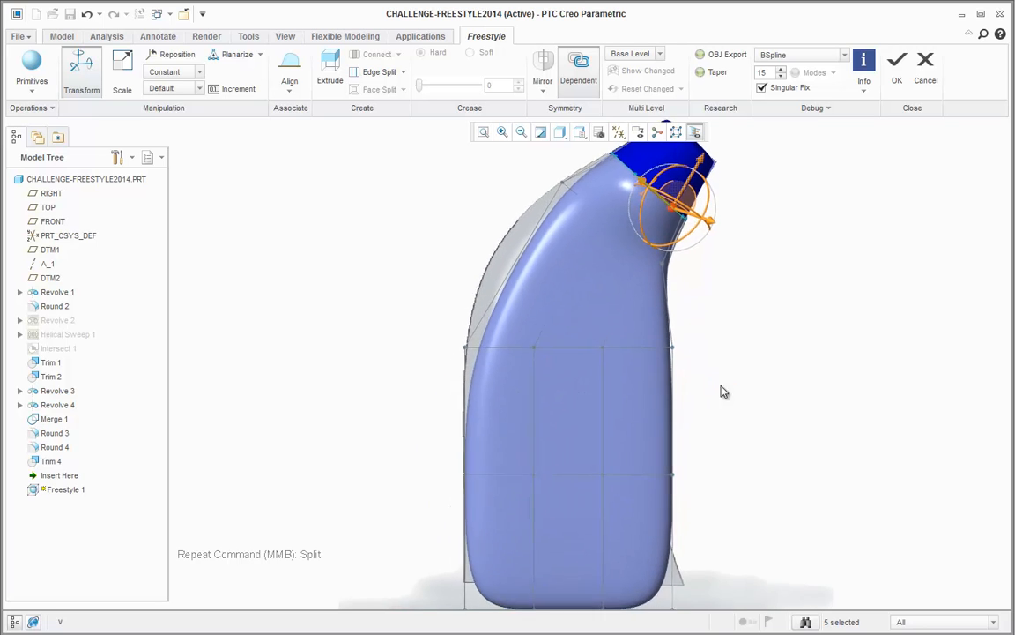
middle_click_drag(696, 406, 653, 401)
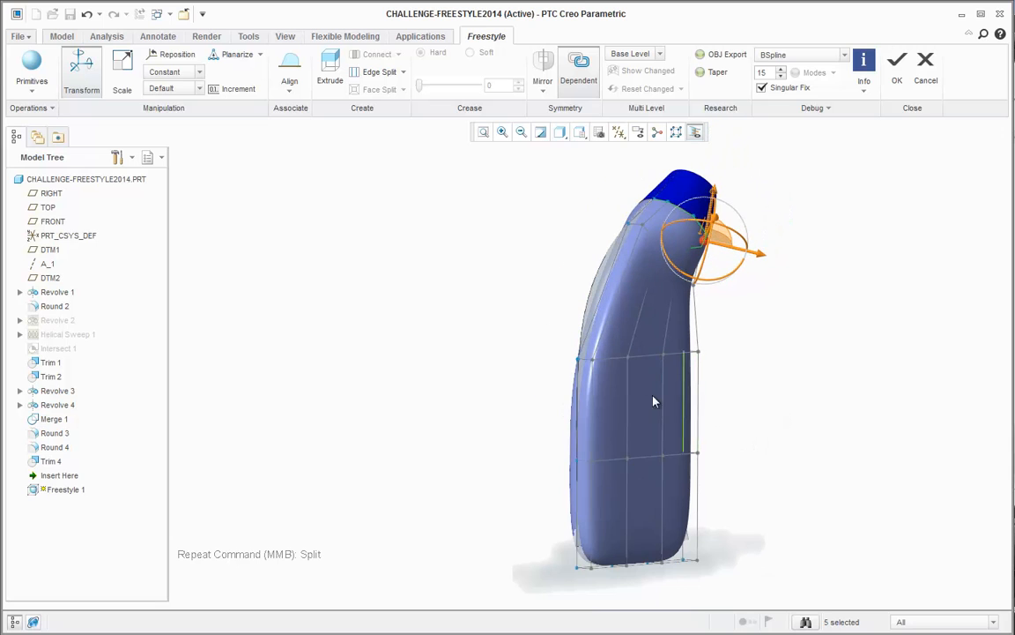
left_click(618, 402)
left_click(615, 503, "ctrl")
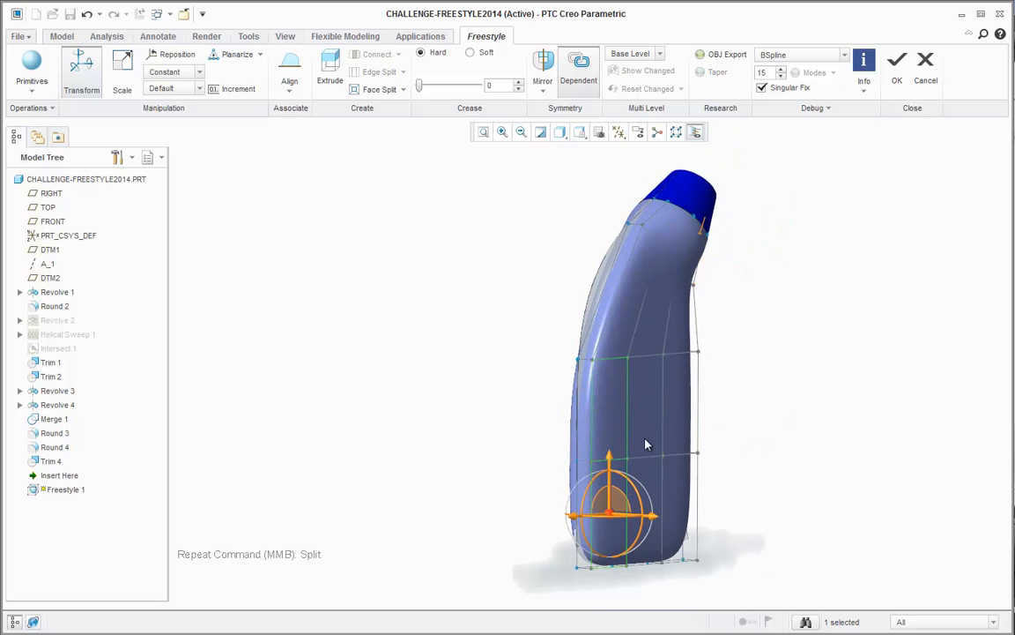
left_click(647, 441, "ctrl")
left_click(651, 498, "ctrl")
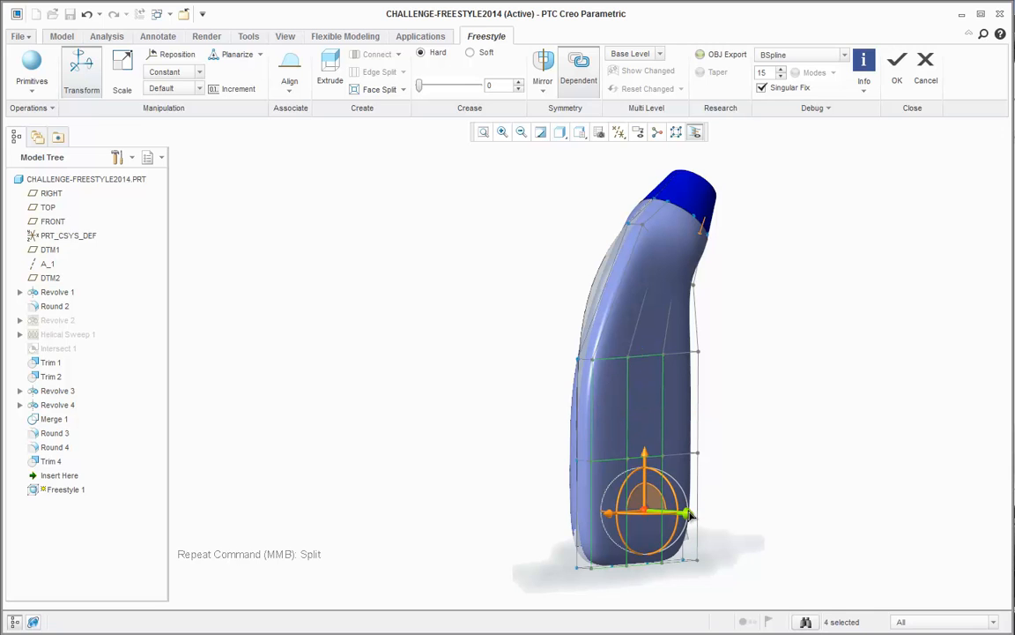
left_click_drag(693, 517, 716, 517)
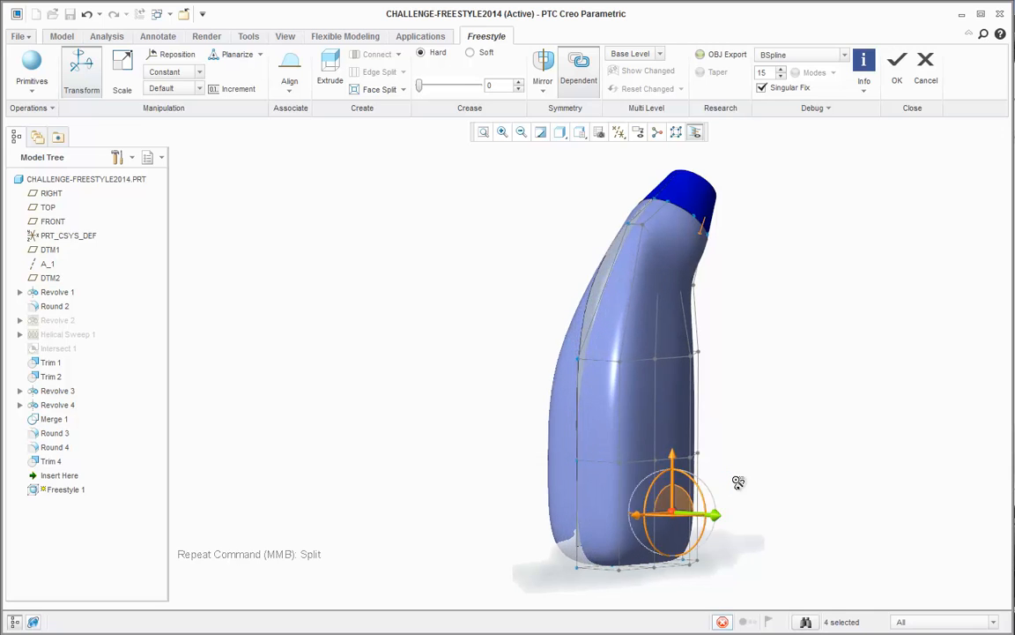
middle_click_drag(732, 480, 691, 480)
left_click(716, 444)
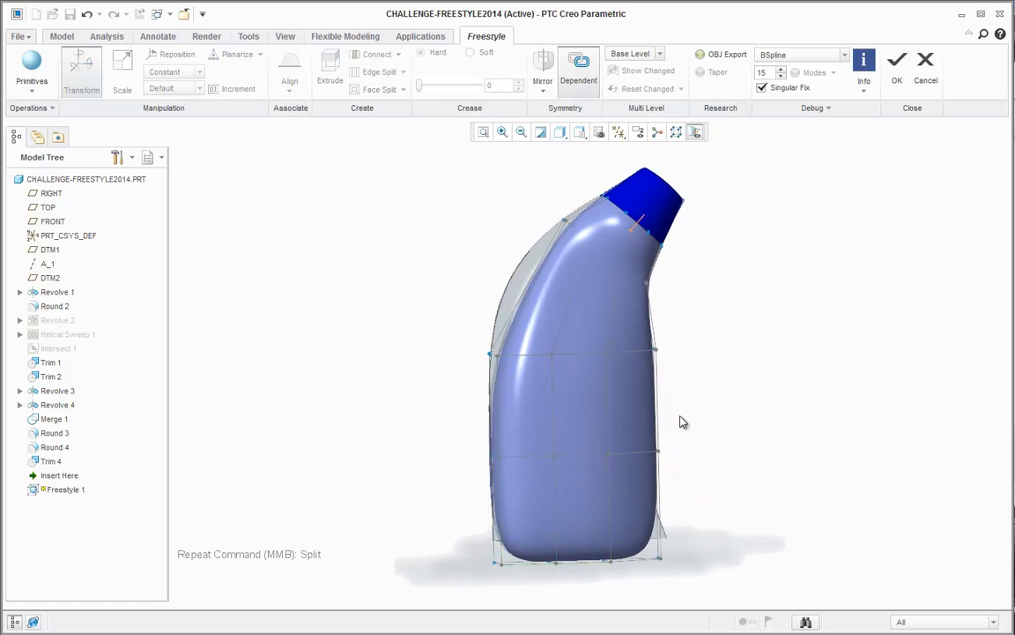
Step: Open a handle hole through the bottle by applying Connect Mirror to the central side face below the neck
key("ctrl+d")
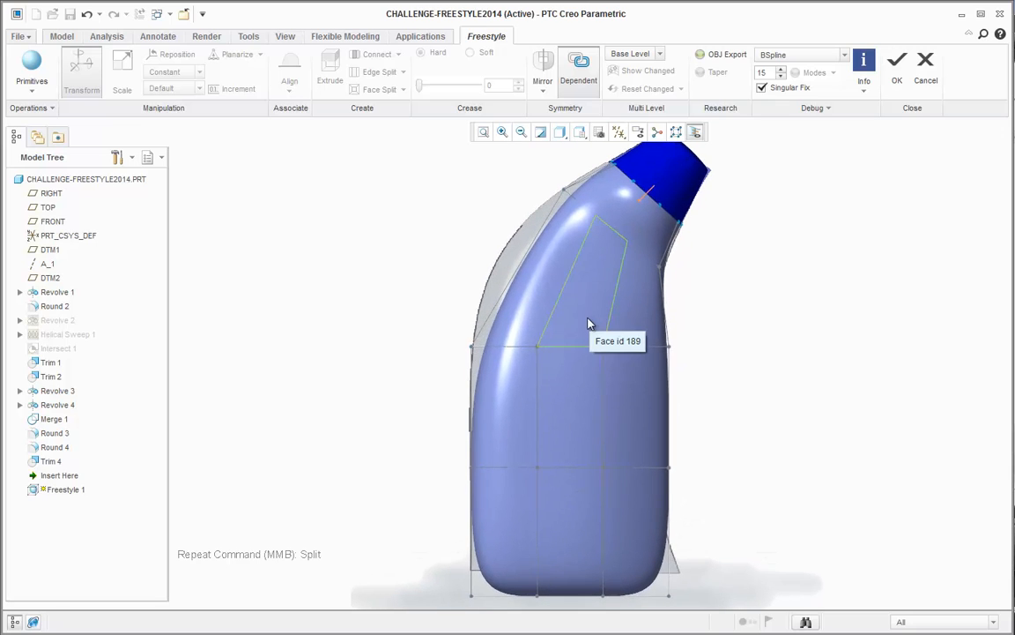
left_click(590, 325)
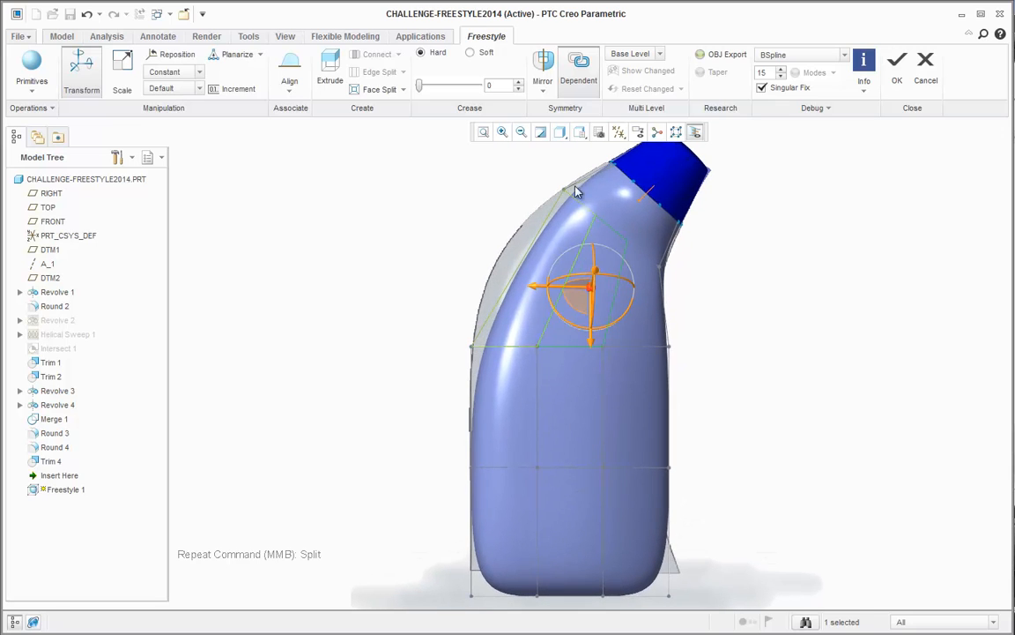
left_click(545, 90)
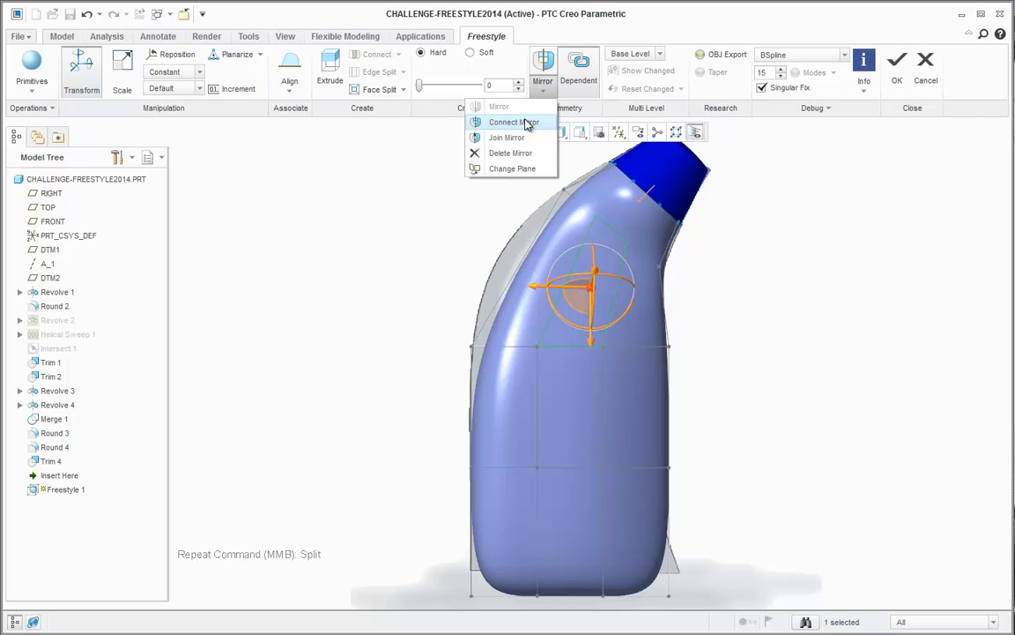
left_click(526, 124)
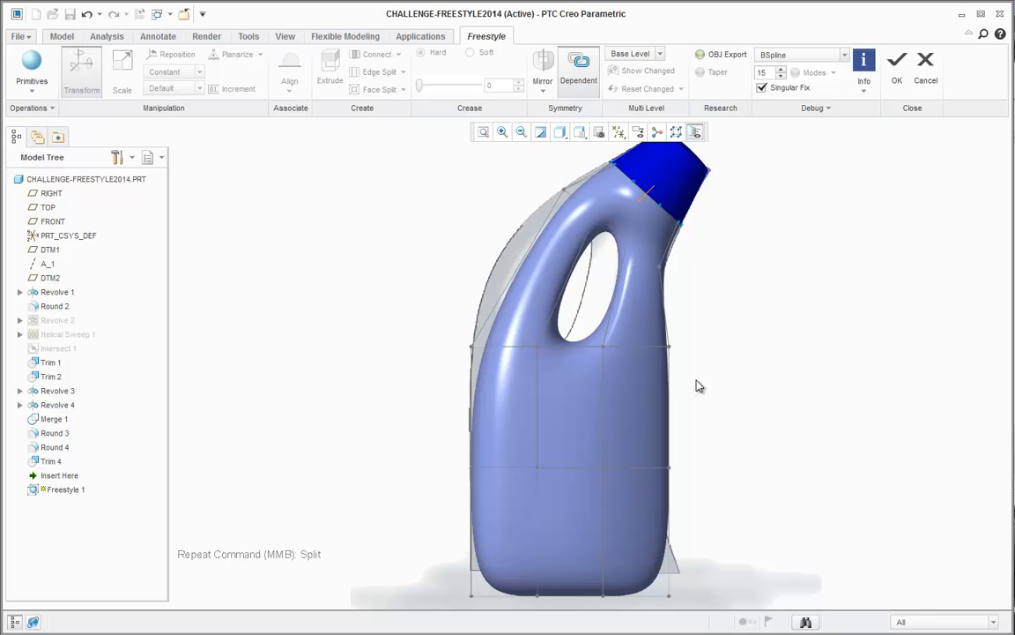
Step: Apply a hard crease of 100 to the chain of edges around the bottle's base
middle_click_drag(697, 386, 726, 350)
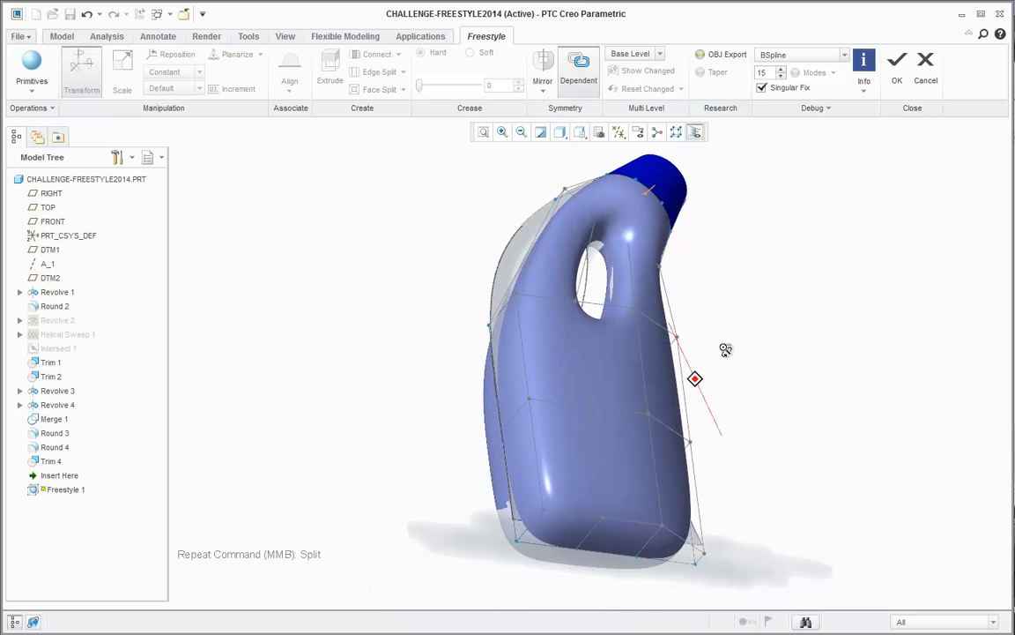
middle_click_drag(780, 504, 778, 398, "shift")
scroll(595, 503, "down", 2)
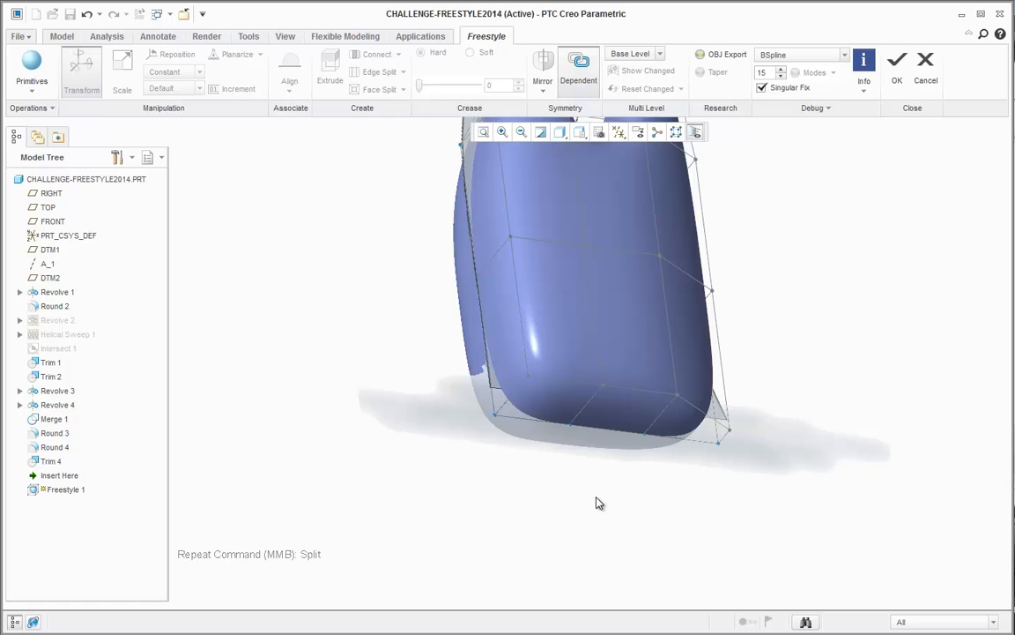
left_click(513, 399)
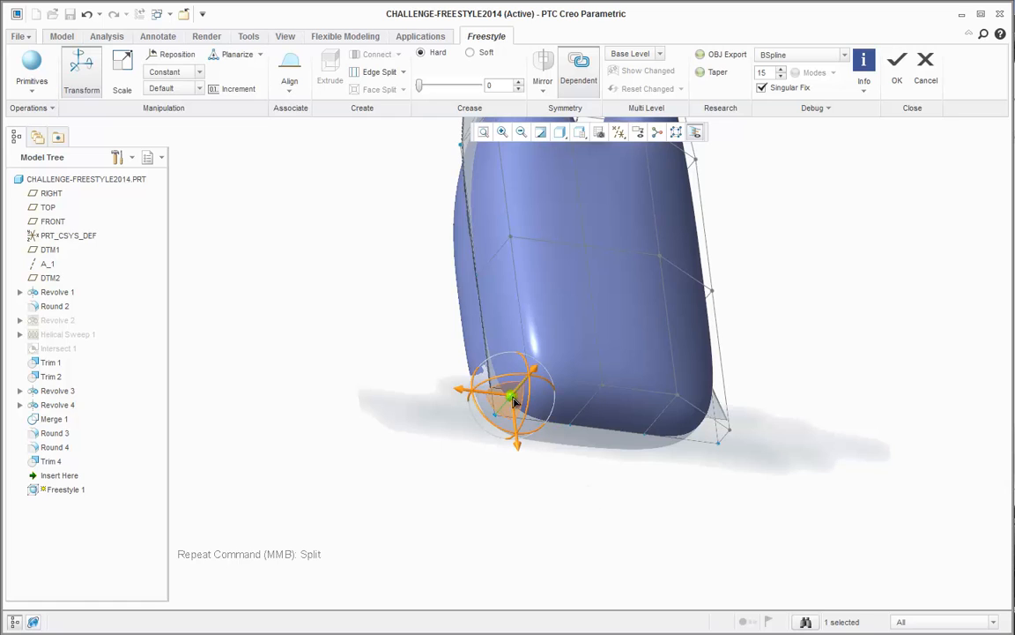
left_click(728, 443)
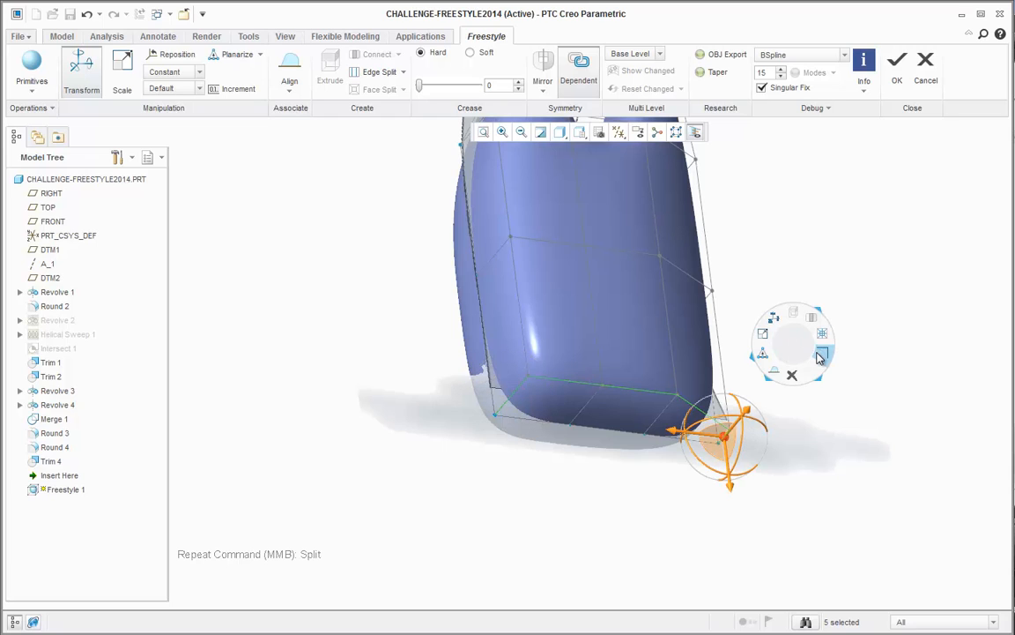
left_click(819, 356)
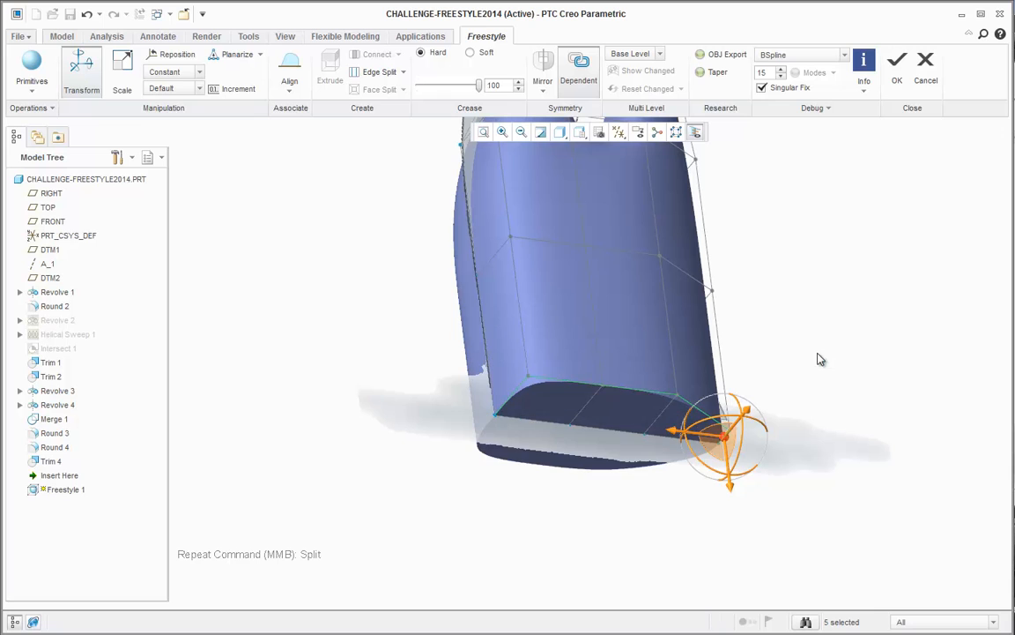
Step: Reposition the base vertices vertically and toward the spout side to match the flared foot of the reference outline
middle_click_drag(820, 363, 776, 288)
scroll(771, 407, "down", 2)
left_click_drag(365, 476, 674, 578)
left_click_drag(407, 457, 406, 427)
left_click_drag(699, 464, 614, 509)
left_click_drag(714, 488, 729, 488)
left_click_drag(585, 474, 460, 511)
left_click_drag(542, 493, 612, 492)
Step: Move the vertices along the bottle's spout side inward to follow the concave edge of the reference outline
left_click_drag(460, 336, 576, 359)
middle_click_drag(709, 349, 648, 489, "shift")
left_click_drag(620, 328, 578, 378)
left_click_drag(652, 351, 619, 351)
left_click_drag(635, 467, 567, 521)
left_click_drag(645, 500, 619, 505)
left_click_drag(605, 231, 565, 263)
left_click_drag(596, 235, 601, 233)
Step: Raise the vertices on the back of the bottle and shift those at the handle hole's lower end toward the spout side and slightly down
middle_click_drag(341, 343, 366, 391, "shift")
left_click_drag(385, 410, 388, 413)
left_click_drag(370, 335, 359, 239)
left_click_drag(478, 374, 435, 411)
left_click_drag(508, 397, 554, 402)
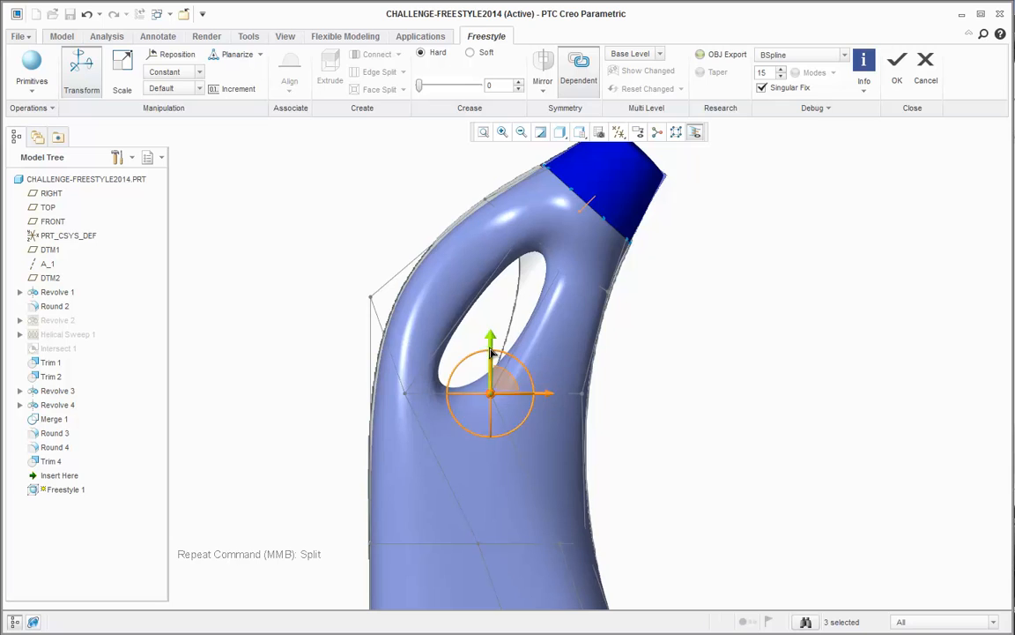
left_click_drag(492, 342, 487, 356)
Step: Adjust the vertices above the handle and at the hole's upper end to fit the curved handle of the reference
left_click_drag(499, 217, 490, 179)
left_click_drag(511, 269, 531, 222)
left_click_drag(539, 223, 504, 206)
left_click_drag(544, 286, 509, 226)
left_click_drag(503, 209, 511, 216)
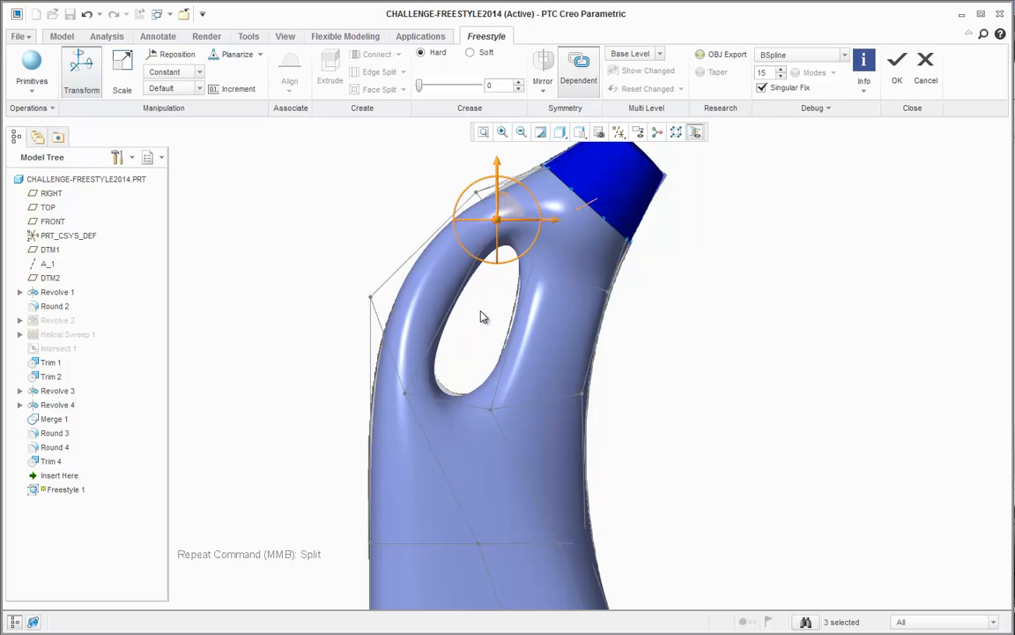
Step: Move the rear vertices beside the handle down and slightly outward to fit the back of the reference outline
left_click(481, 312)
left_click_drag(362, 289, 379, 306)
left_click_drag(375, 293, 369, 324)
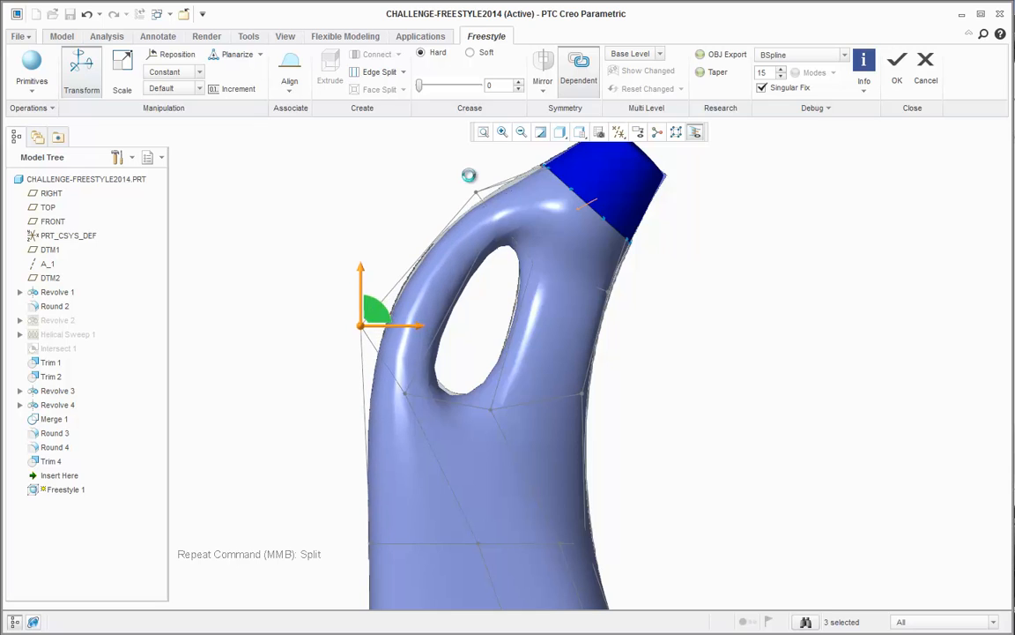
Step: Adjust the selected rear vertices beside the handle to fit the back curve of the reference outline
left_click_drag(469, 177, 489, 186)
left_click(479, 306)
scroll(488, 300, "up", 2)
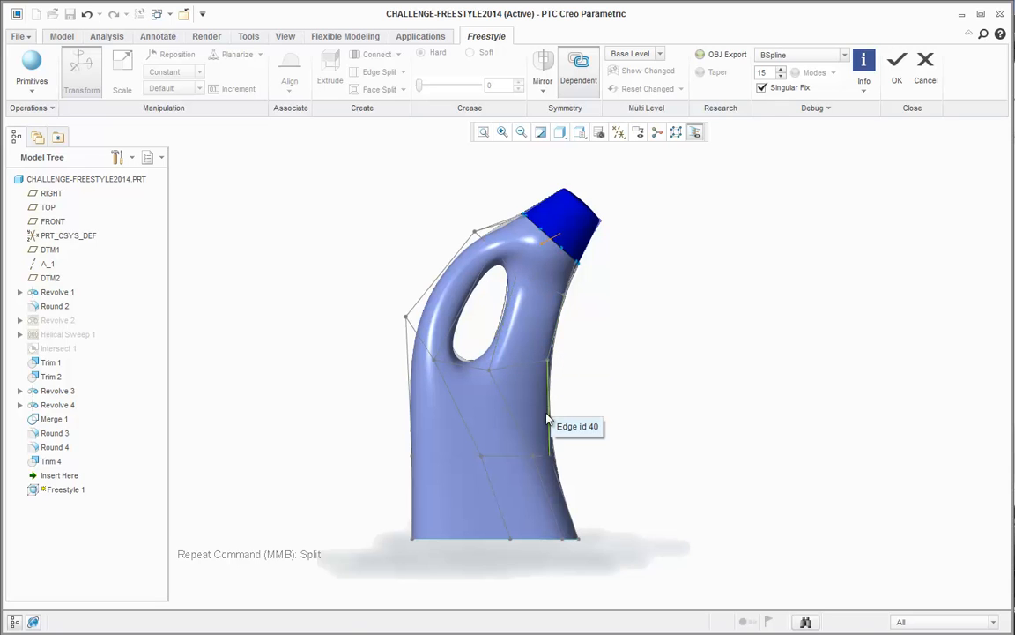
Step: Shift the off-centre vertices along the bottle's back, from above the handle to the base, slightly toward the spout side
scroll(467, 280, "down", 2)
left_click(478, 217)
left_click(392, 325)
scroll(397, 234, "up", 2)
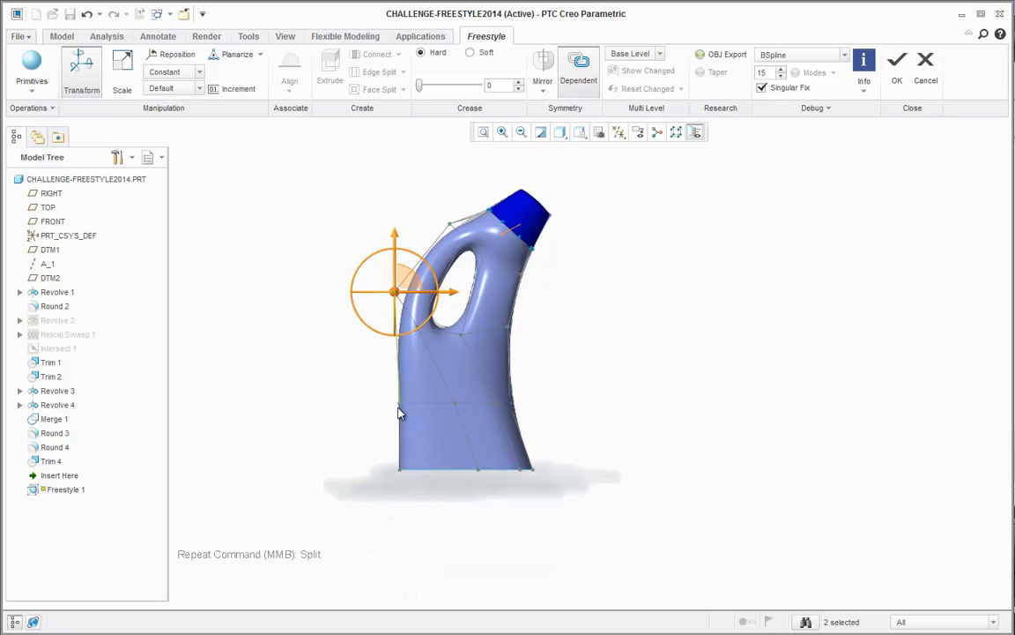
left_click(400, 405, "ctrl")
left_click(400, 471, "ctrl")
left_click_drag(454, 470, 462, 474)
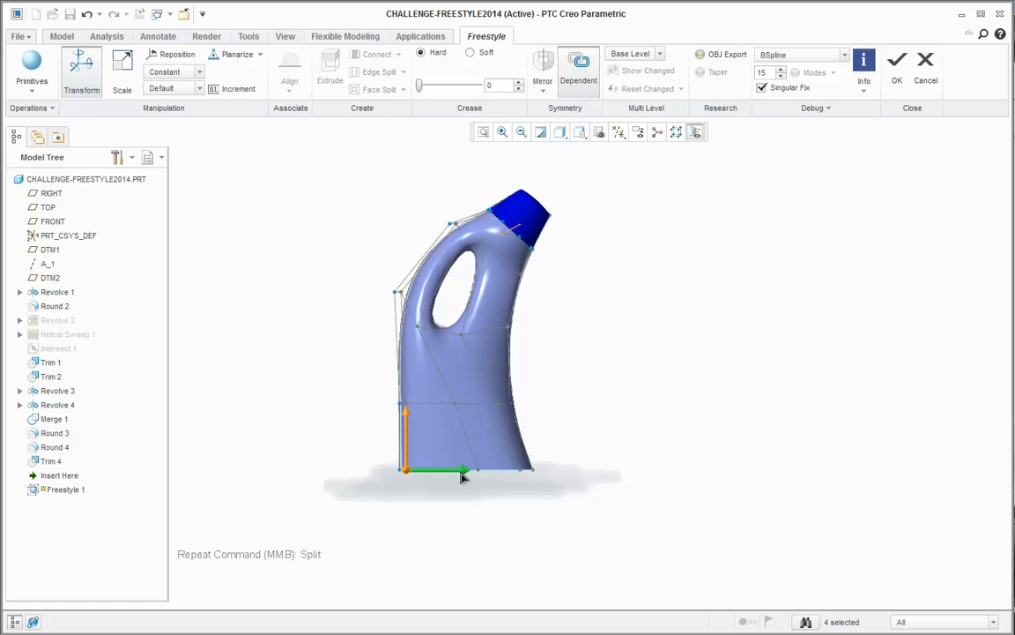
scroll(381, 312, "down", 2)
left_click_drag(379, 267, 421, 529)
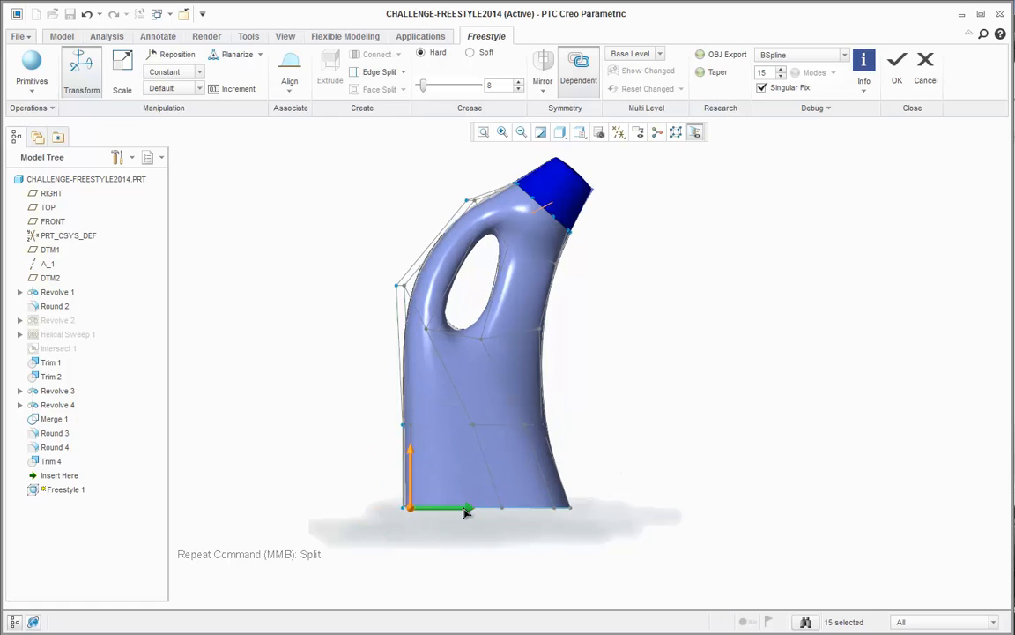
Step: Fine-tune the off-centre vertices at the back of the handle and raise the vertex behind the hole's lower end
scroll(439, 180, "down", 2)
left_click(460, 205)
left_click(345, 334)
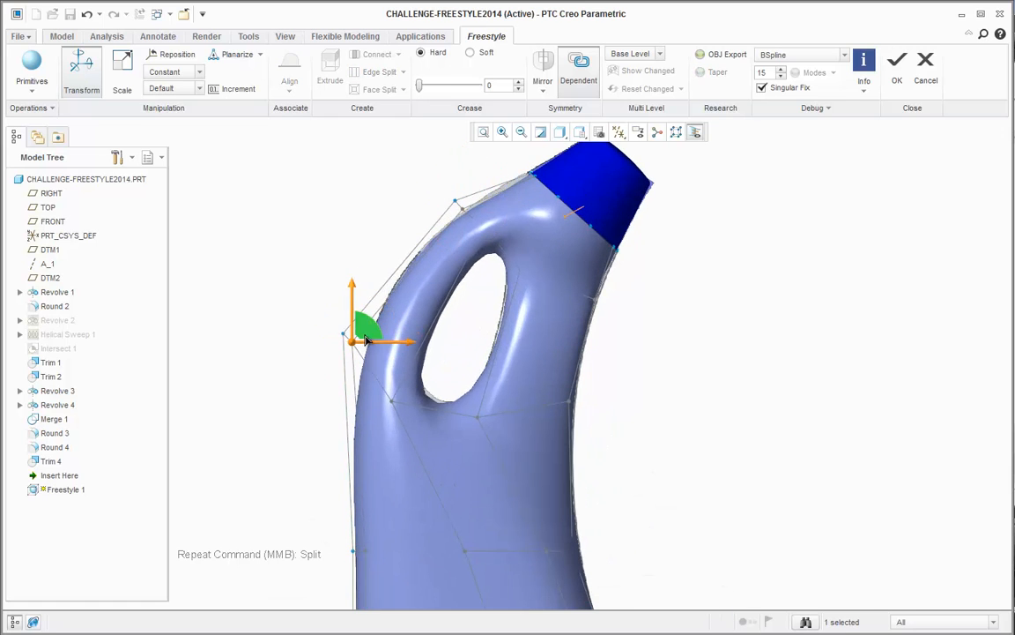
scroll(377, 324, "up", 1)
left_click(389, 386)
left_click_drag(399, 375, 397, 360)
scroll(388, 370, "down", 3)
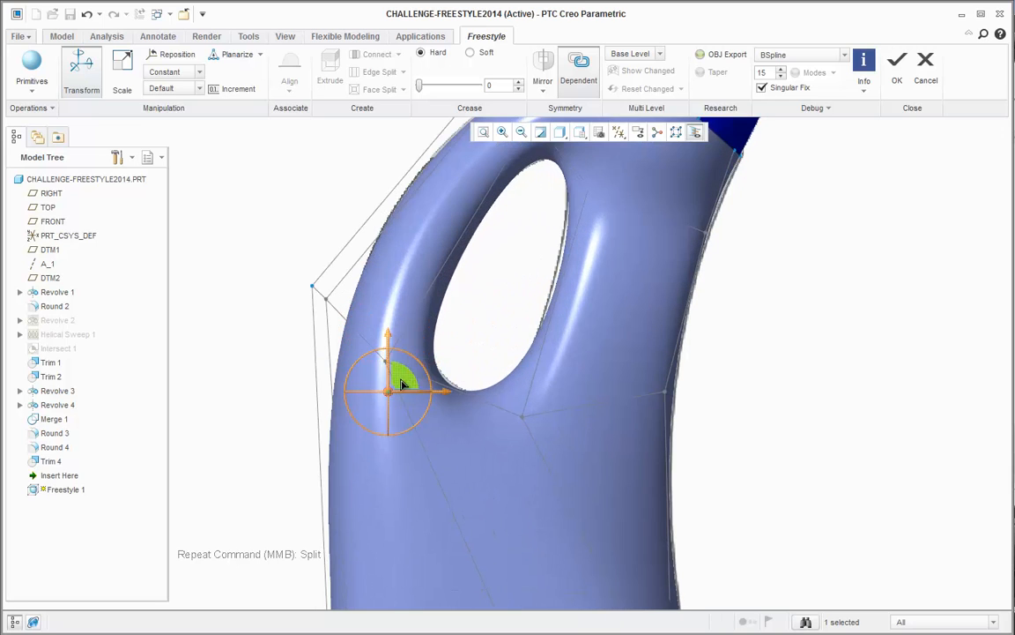
middle_click_drag(473, 332, 451, 399, "shift")
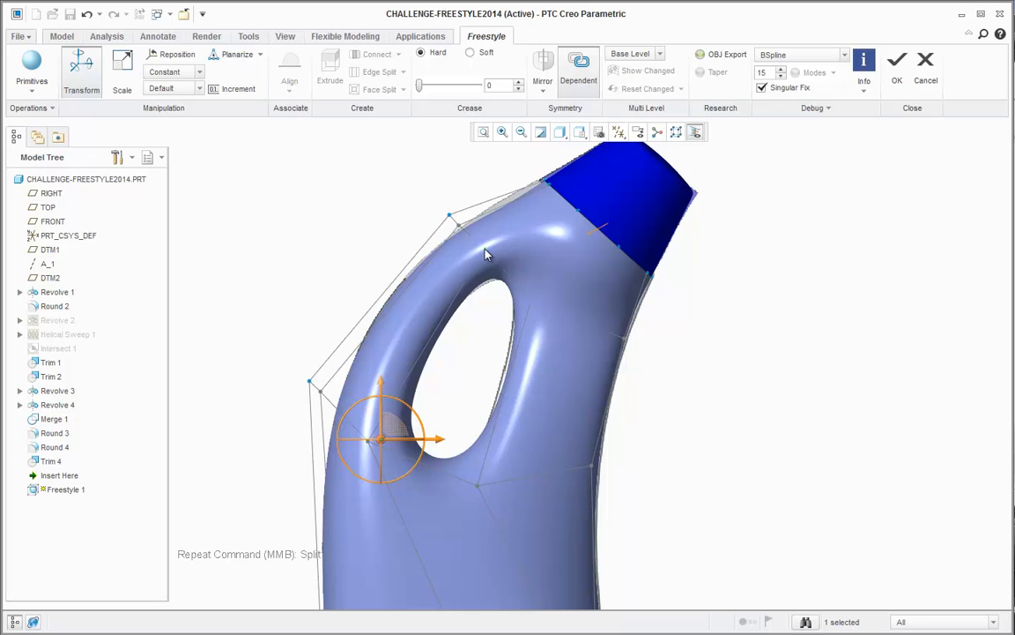
Step: Adjust the vertices at the handle hole's upper end and at its lower spout-side end to refine the hole's shape
left_click(486, 254)
left_click_drag(498, 238, 540, 302)
left_click(529, 306)
left_click(478, 488)
left_click(478, 484)
left_click_drag(492, 475, 488, 462)
Step: Offset the off-centre vertices along the bottle's spout side from the mid-plane vertices to round that edge of the body
left_click(624, 339)
scroll(504, 316, "up", 3)
scroll(505, 318, "up", 2)
scroll(552, 484, "down", 3)
left_click_drag(548, 482, 605, 471)
scroll(584, 437, "up", 2)
scroll(572, 257, "down", 3)
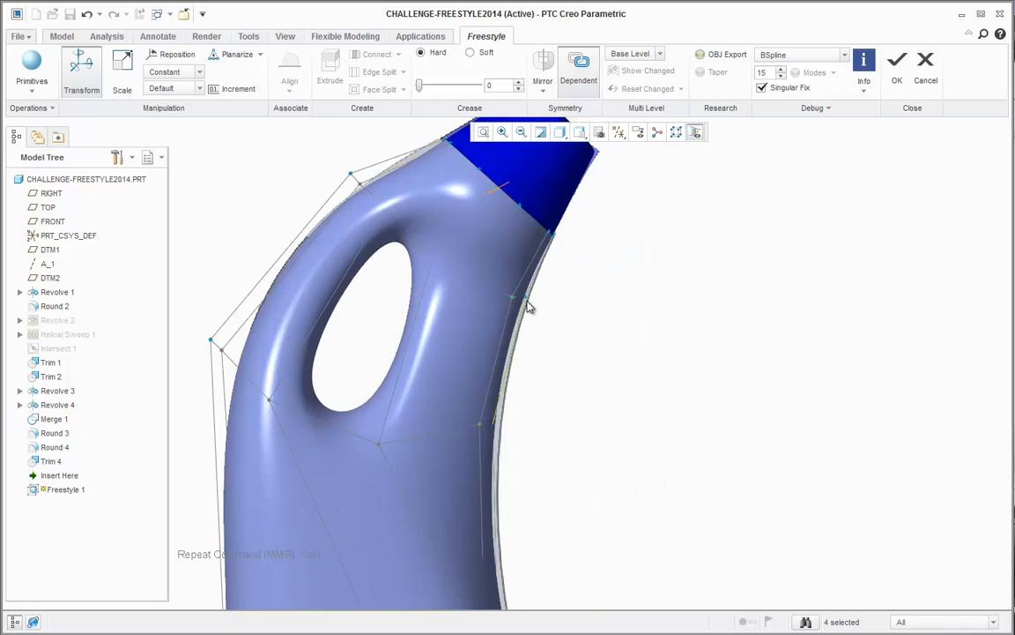
Step: Move the spout-side vertices from below the cap down to the base horizontally to match the reference outline
left_click(529, 305)
scroll(515, 323, "up", 3)
scroll(508, 490, "down", 3)
left_click(510, 522)
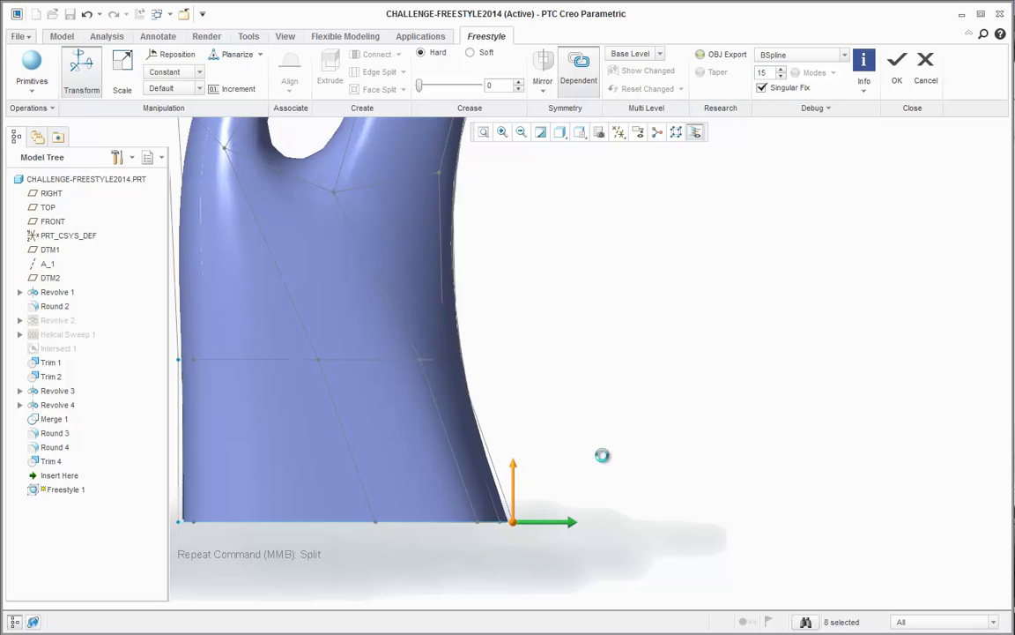
left_click(600, 453)
scroll(604, 481, "up", 3)
scroll(536, 367, "down", 2)
middle_click_drag(538, 368, 564, 378)
key("v")
key("f")
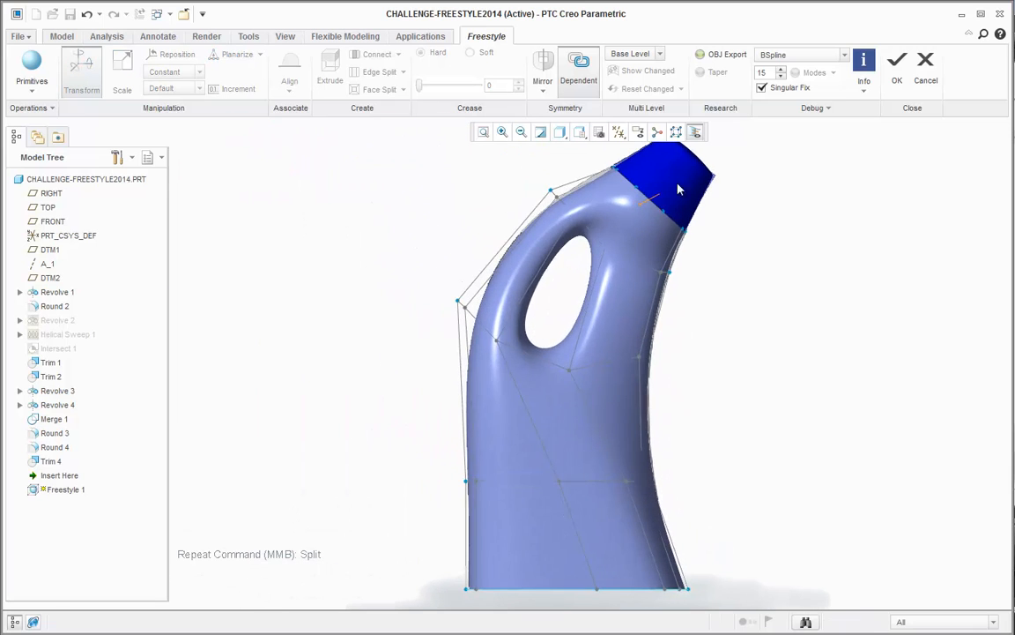
middle_click_drag(678, 187, 617, 214)
left_click(517, 349)
left_click(567, 463, "ctrl")
left_click(601, 573, "ctrl")
left_click_drag(569, 581, 589, 585)
middle_click_drag(716, 476, 692, 455)
left_click(692, 455)
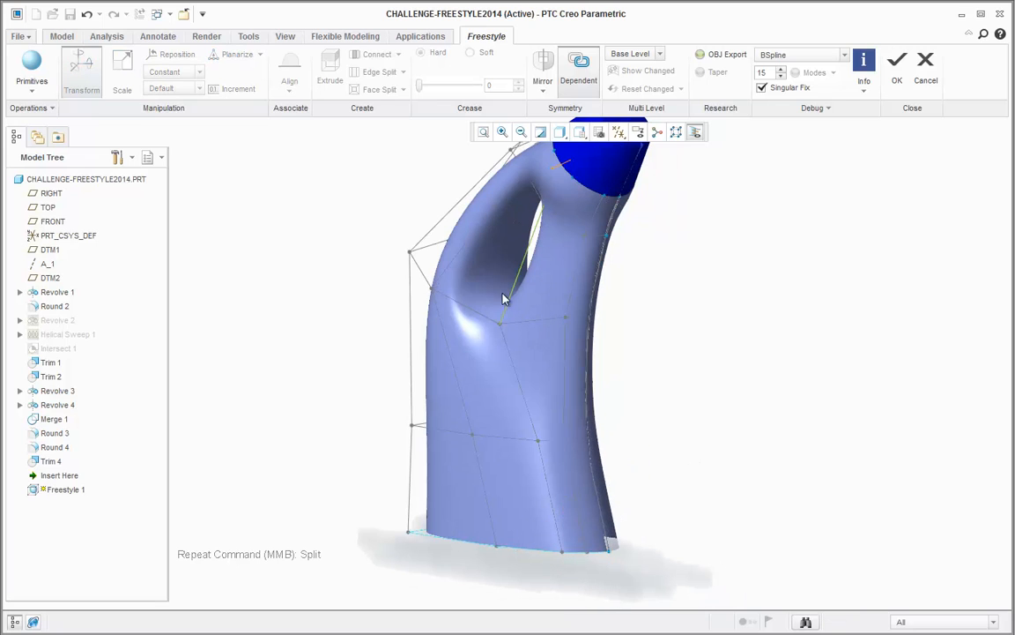
Step: Apply a soft crease of 100 to the handle edge and the two edge lines running from the hole to the base
left_click(459, 259)
left_click(443, 466)
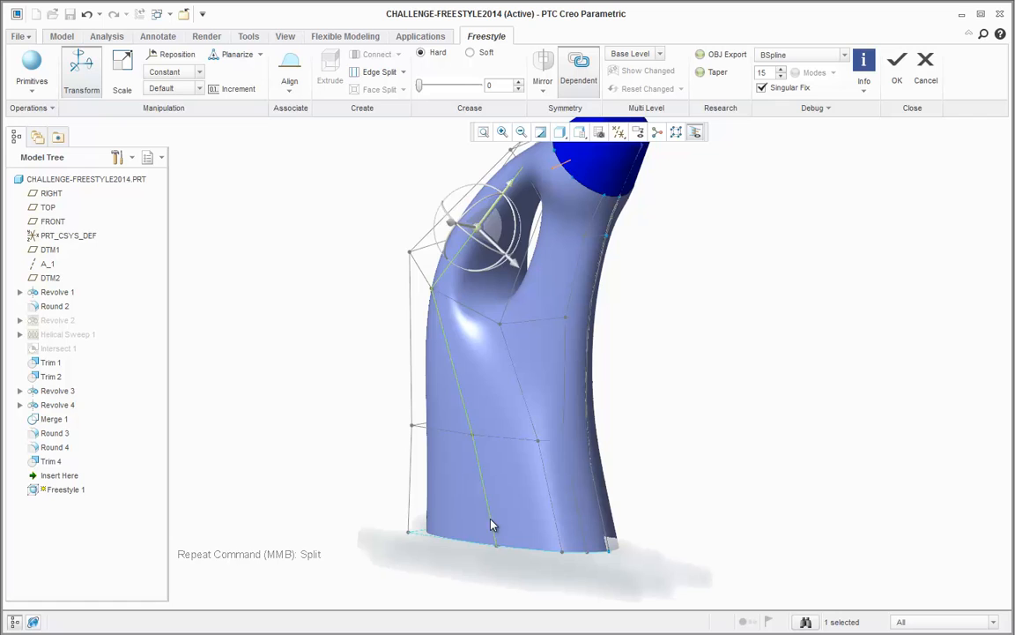
left_click(522, 395, "ctrl")
left_click(546, 482, "ctrl")
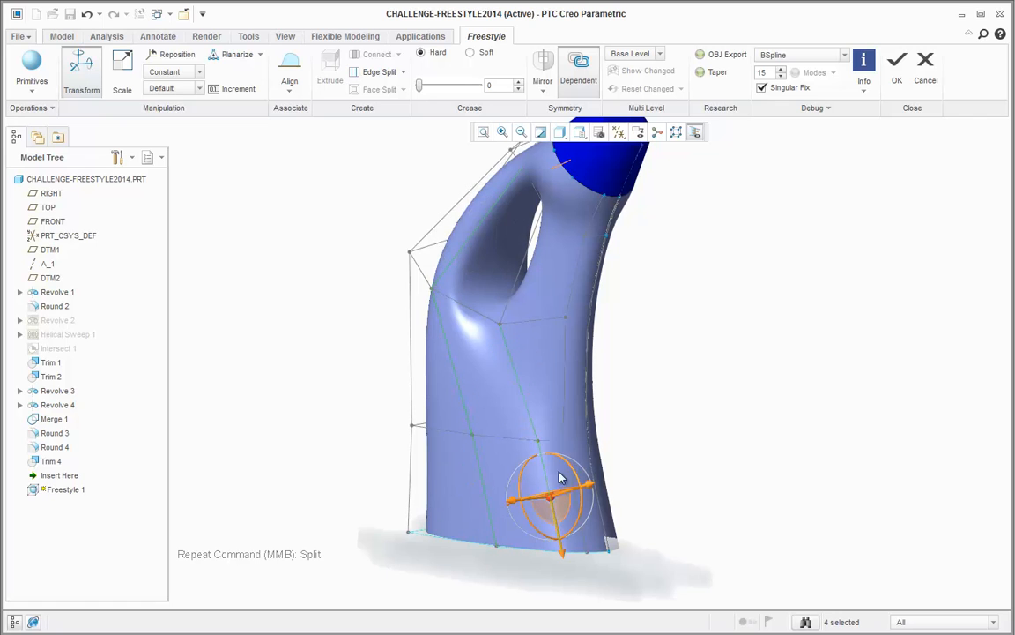
right_click(639, 395)
left_click(664, 405)
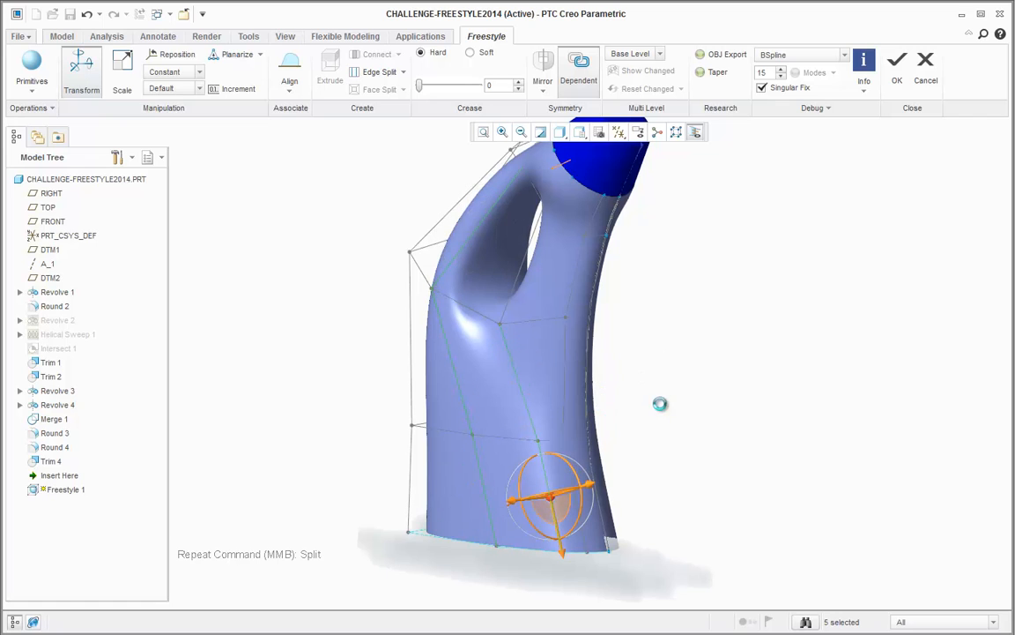
left_click(471, 53)
left_click(678, 341)
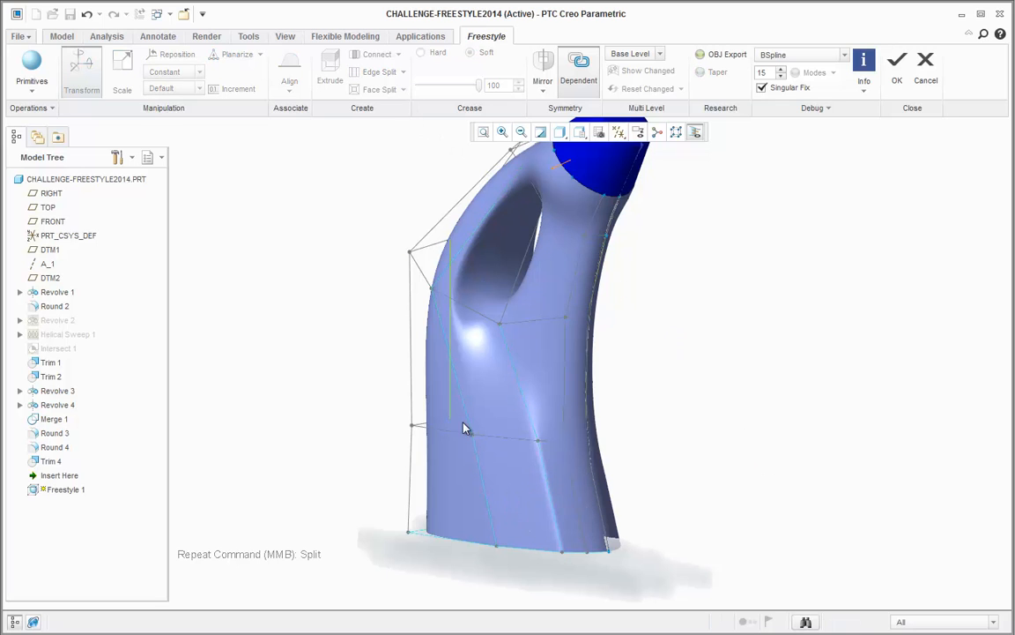
Step: Move the two lower vertices of the rear creased line toward the spout side to narrow the band between the creases
middle_click_drag(520, 410, 567, 494)
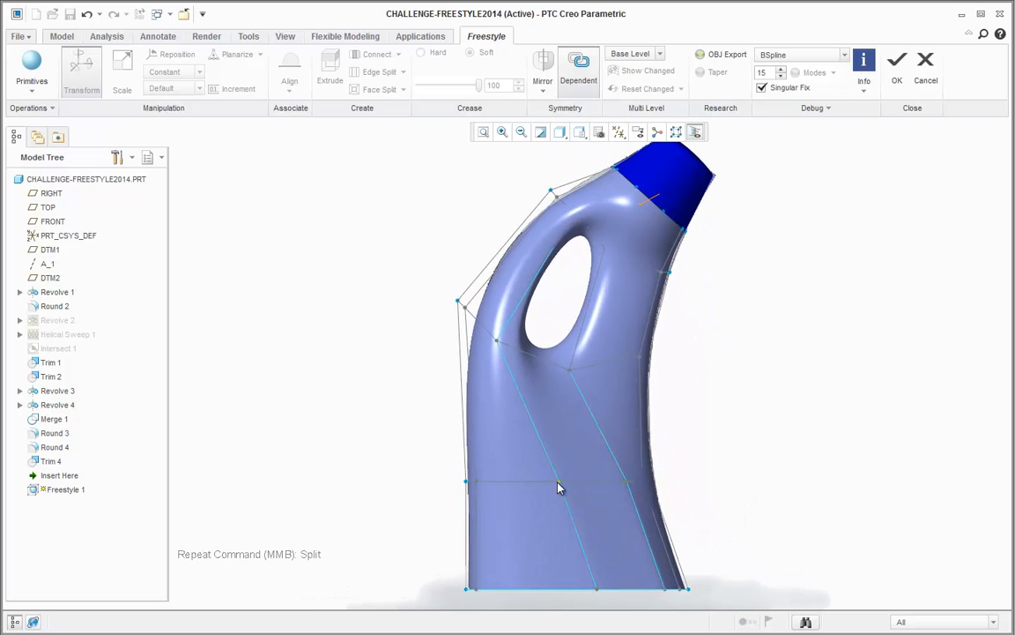
left_click(557, 483)
left_click(596, 588, "ctrl")
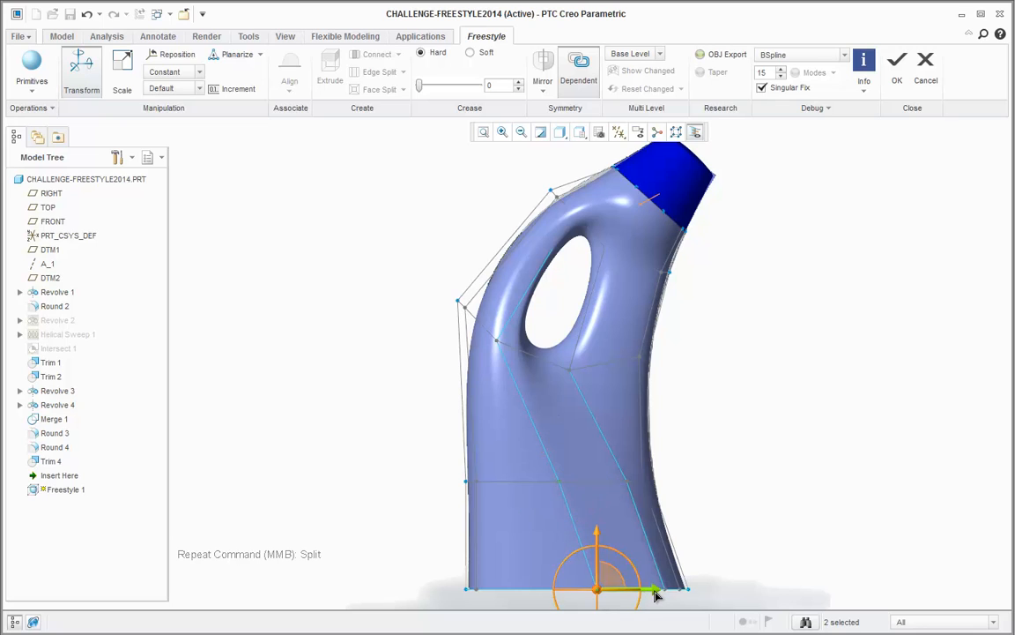
left_click_drag(658, 592, 687, 598)
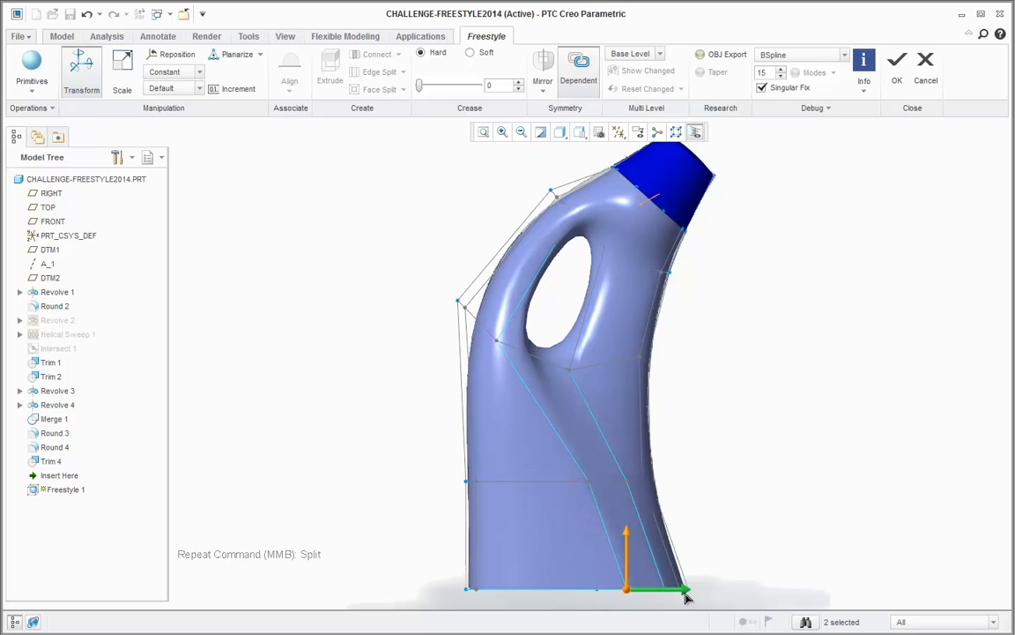
left_click(670, 437)
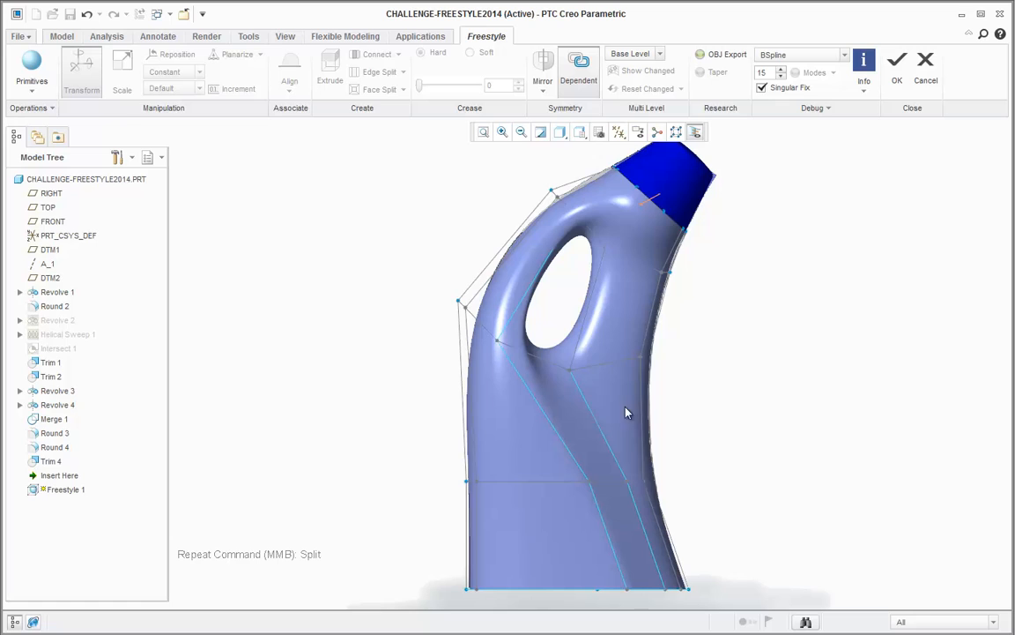
Step: Try an edge split below the handle hole through the creased band and undo it
left_click(547, 365)
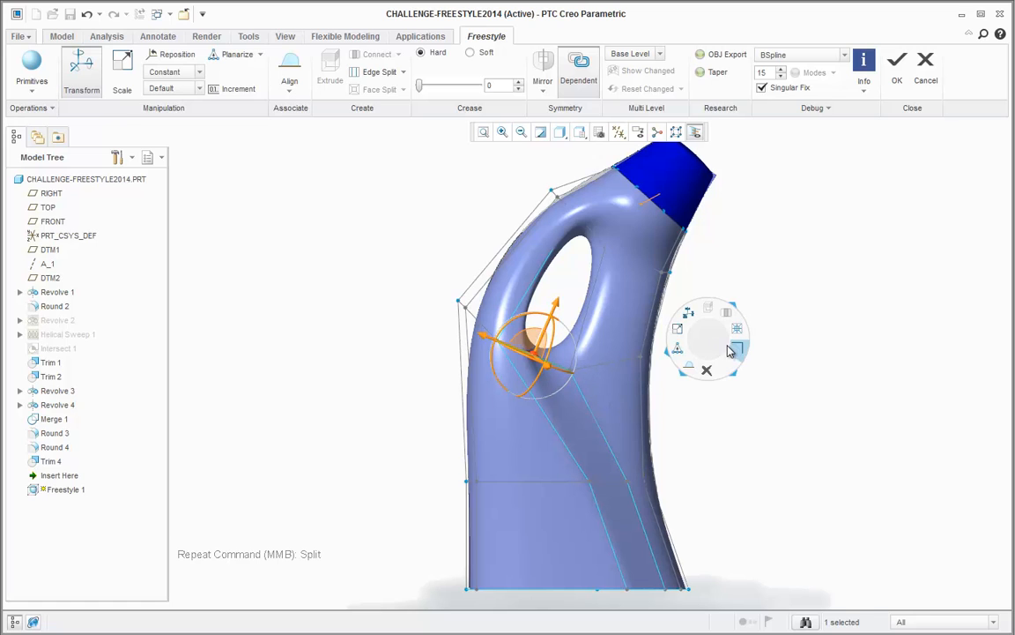
left_click(735, 332)
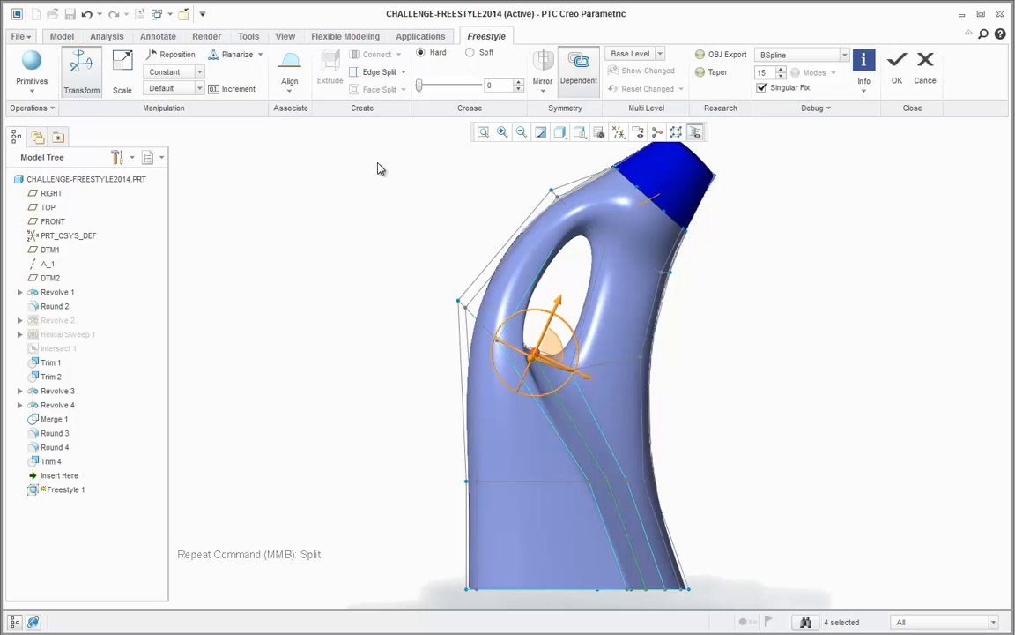
left_click(91, 20)
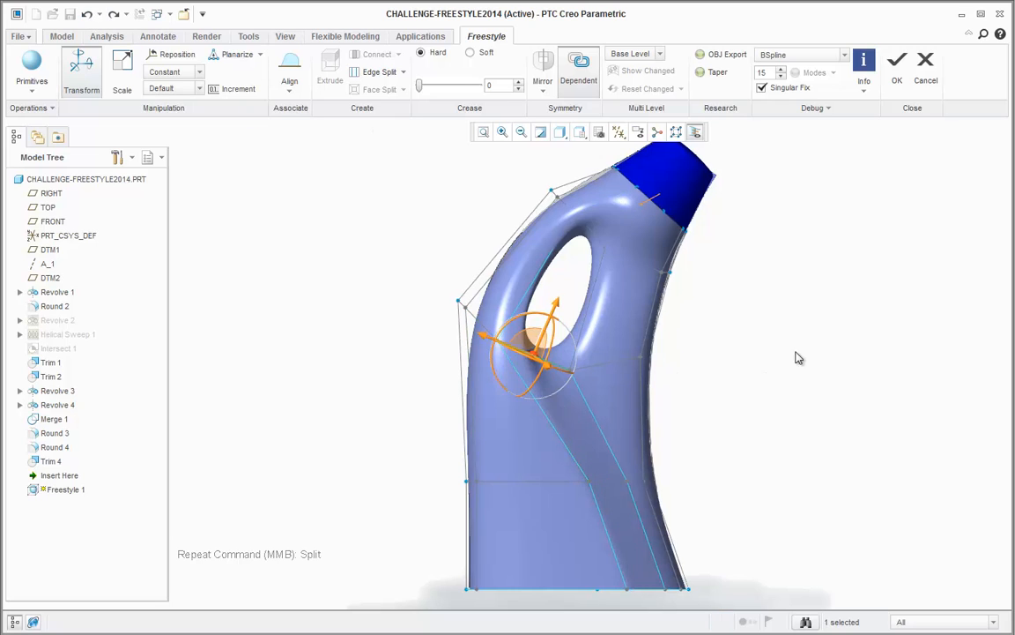
left_click(719, 322)
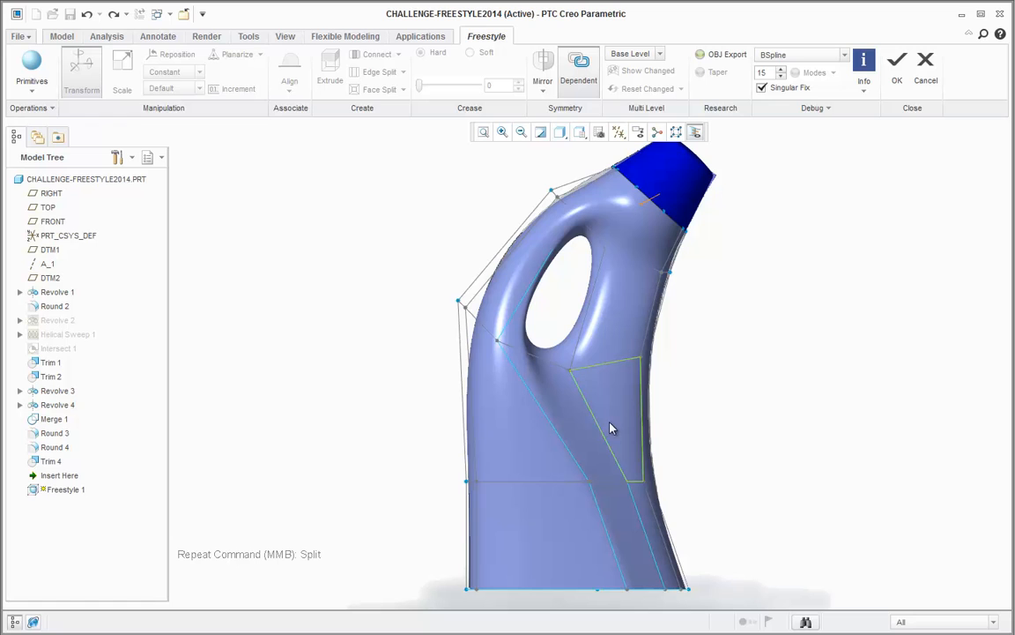
Step: Switch the control mesh to Level 1 and select the three vertices along the middle of the creased band
left_click(644, 57)
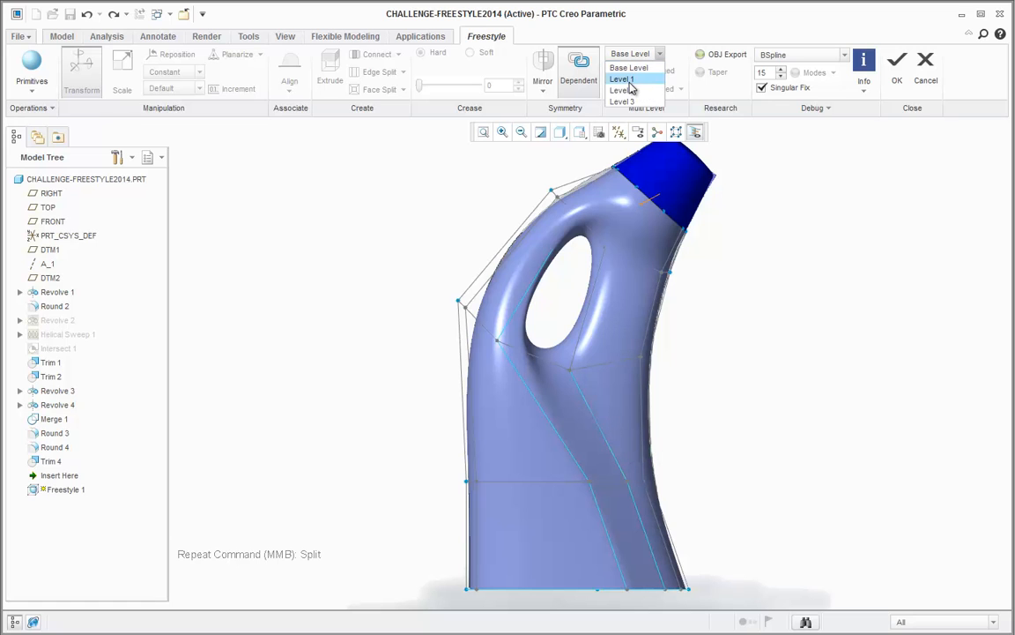
left_click(634, 82)
scroll(473, 184, "up", 1)
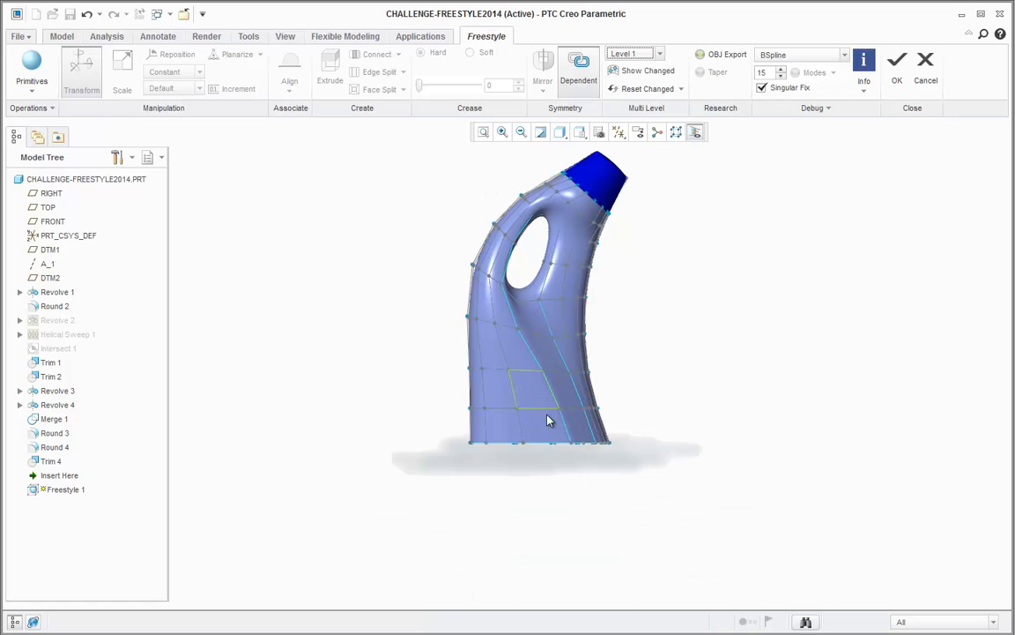
scroll(578, 433, "down", 1)
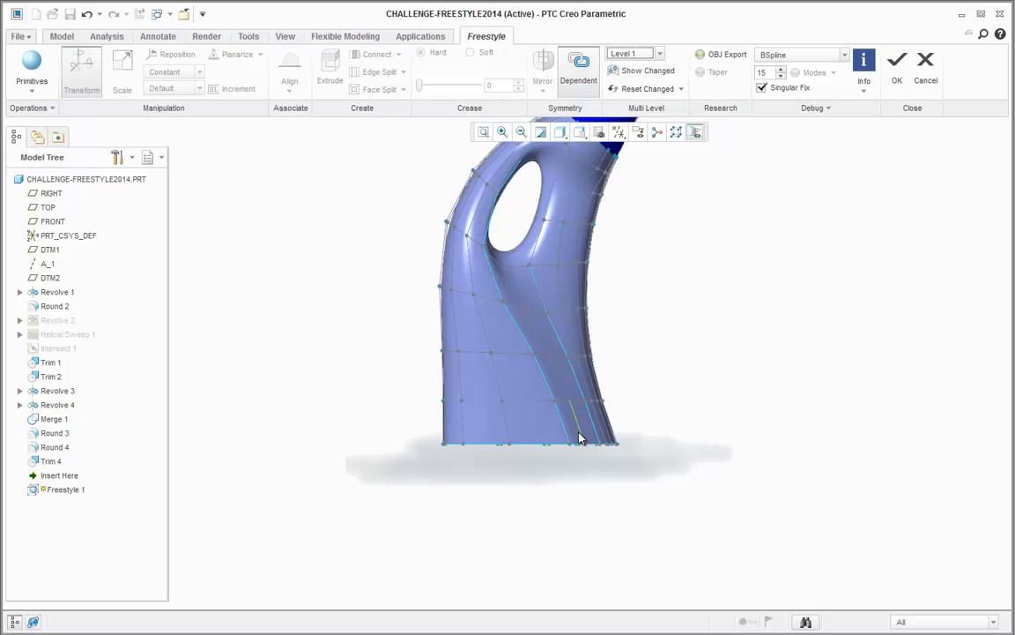
left_click(525, 309)
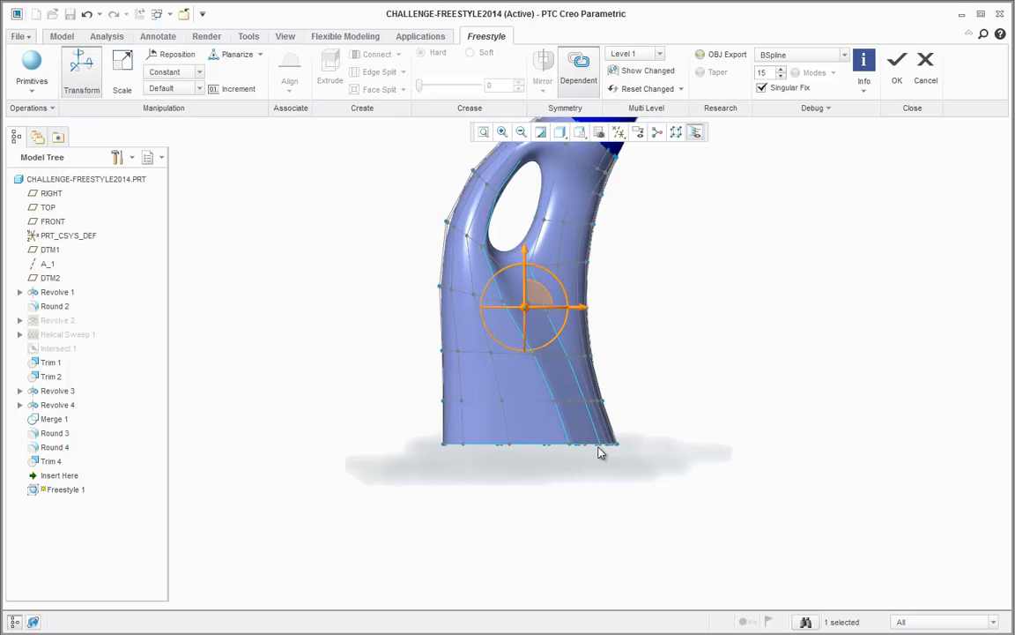
left_click(570, 405, "ctrl")
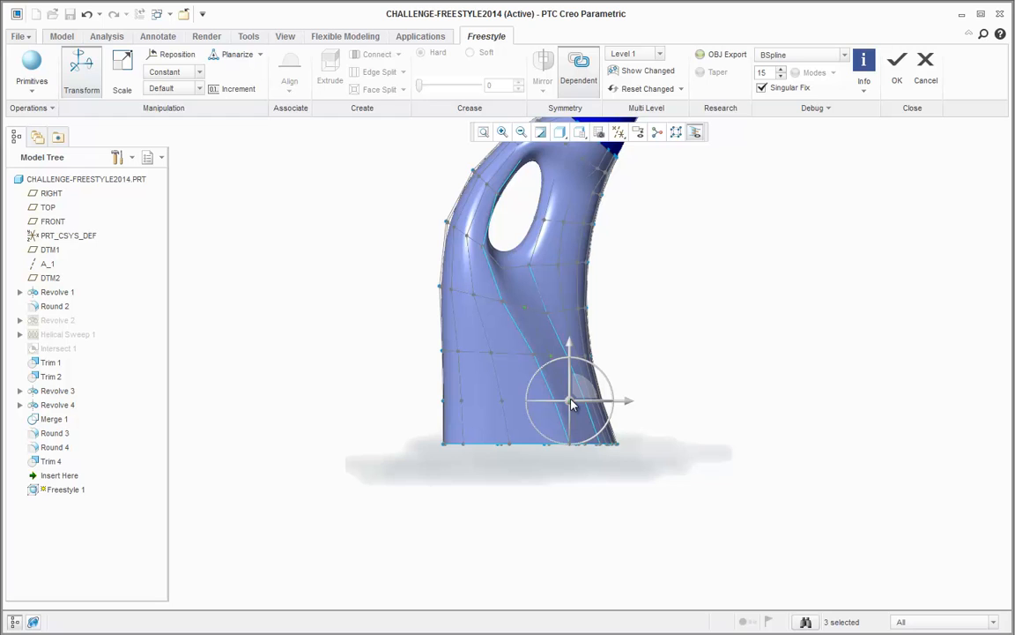
Step: Move the three selected vertices along their surface normals to sculpt the creased band, and return to the Base Level
right_click(582, 400)
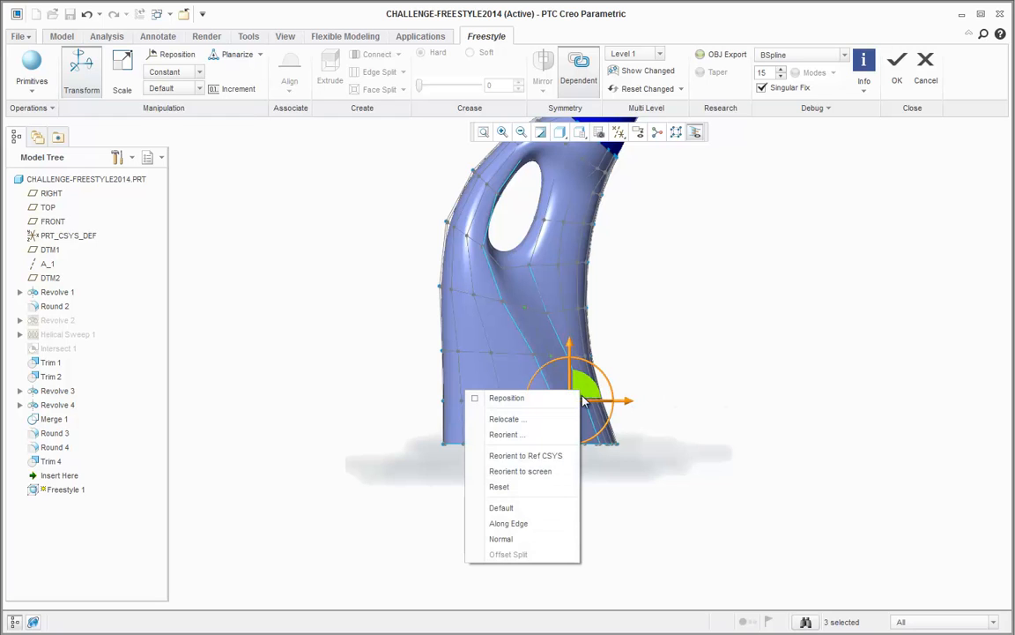
left_click(528, 543)
middle_click_drag(547, 435, 578, 413)
scroll(579, 410, "down", 2)
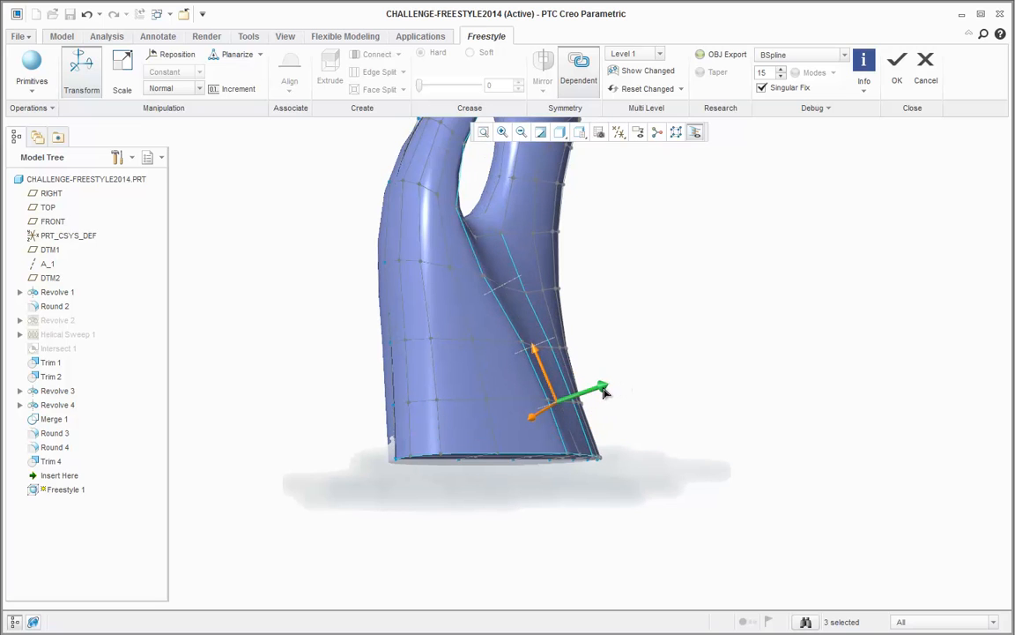
middle_click_drag(533, 373, 525, 413)
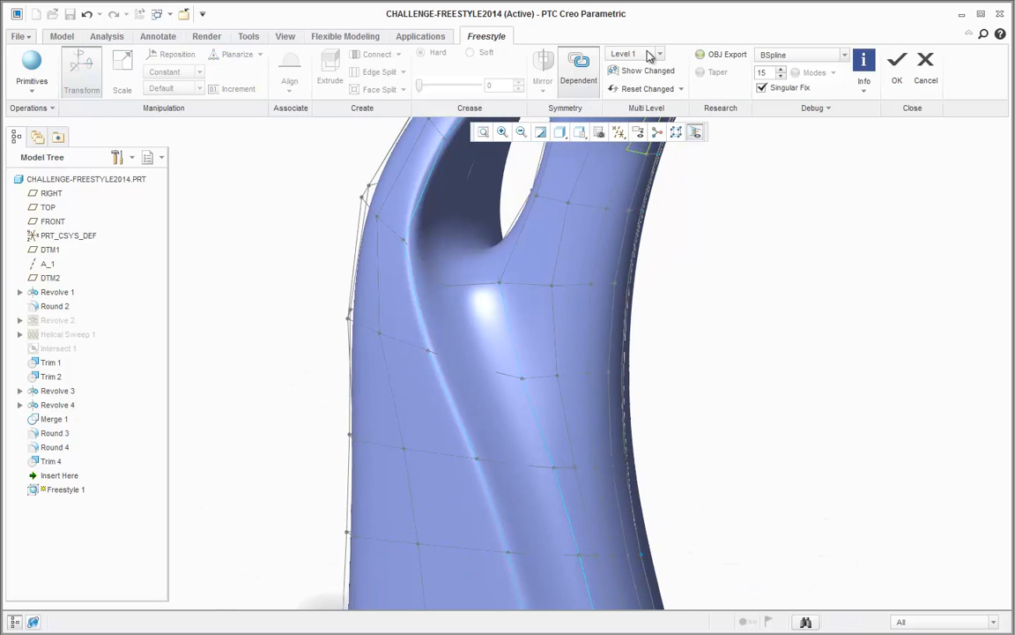
left_click(652, 54)
left_click(641, 66)
scroll(523, 357, "up", 4)
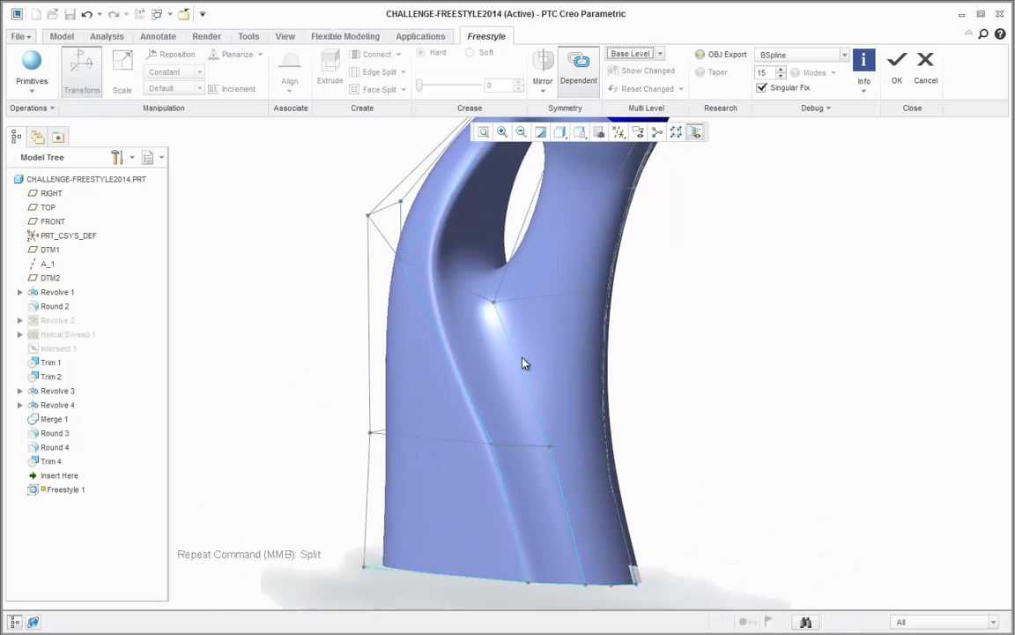
middle_click_drag(523, 357, 704, 122)
Step: Examine the bottle body's surface quality with a Reflection analysis on its quilt, and close the analysis without saving it
left_click(103, 37)
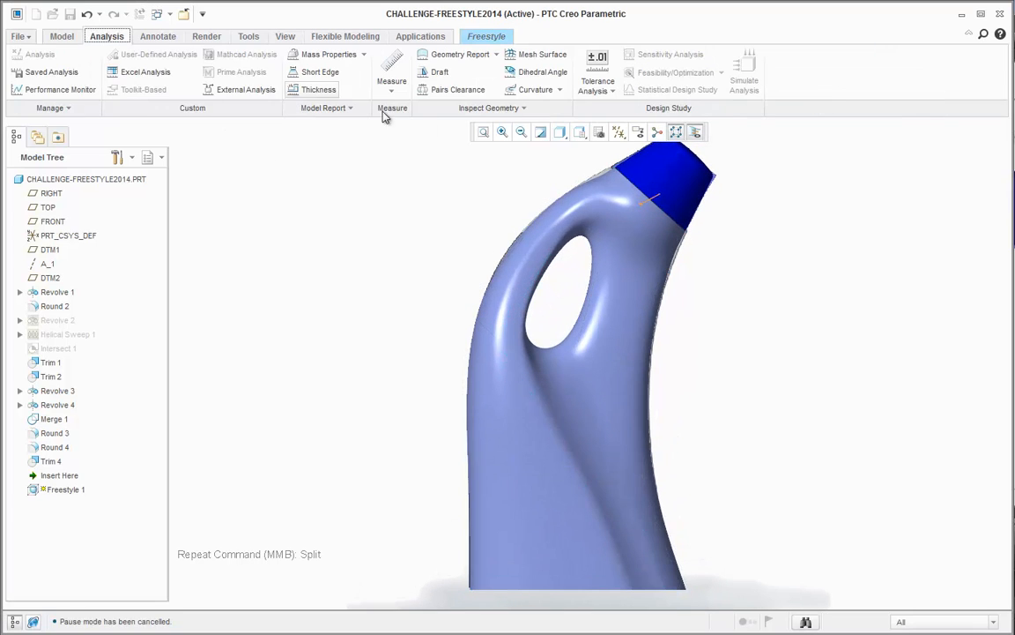
left_click(494, 109)
left_click(453, 187)
right_click(605, 360)
left_click(605, 360)
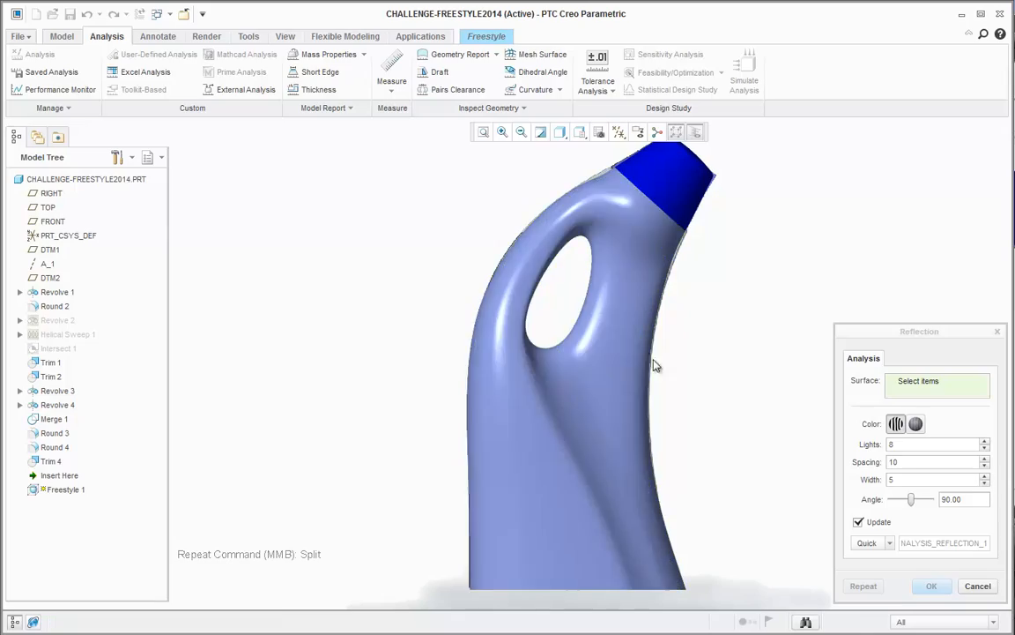
middle_click_drag(657, 352, 617, 340)
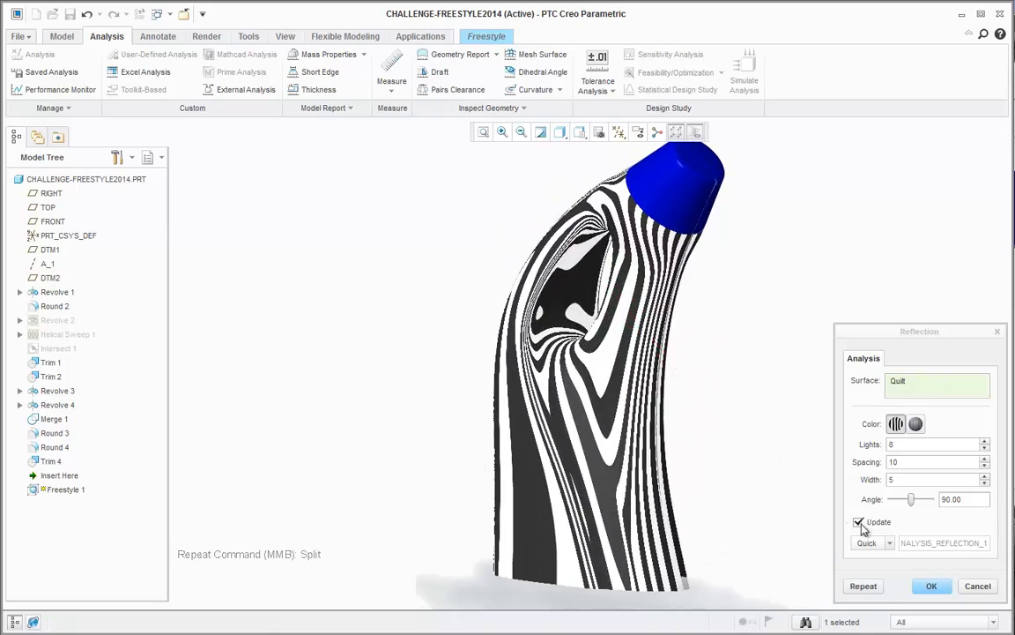
left_click(977, 585)
key("ctrl+d")
Step: Complete the Freestyle feature and add a round of radius 4.00 along the bottle's bottom edge
left_click(493, 39)
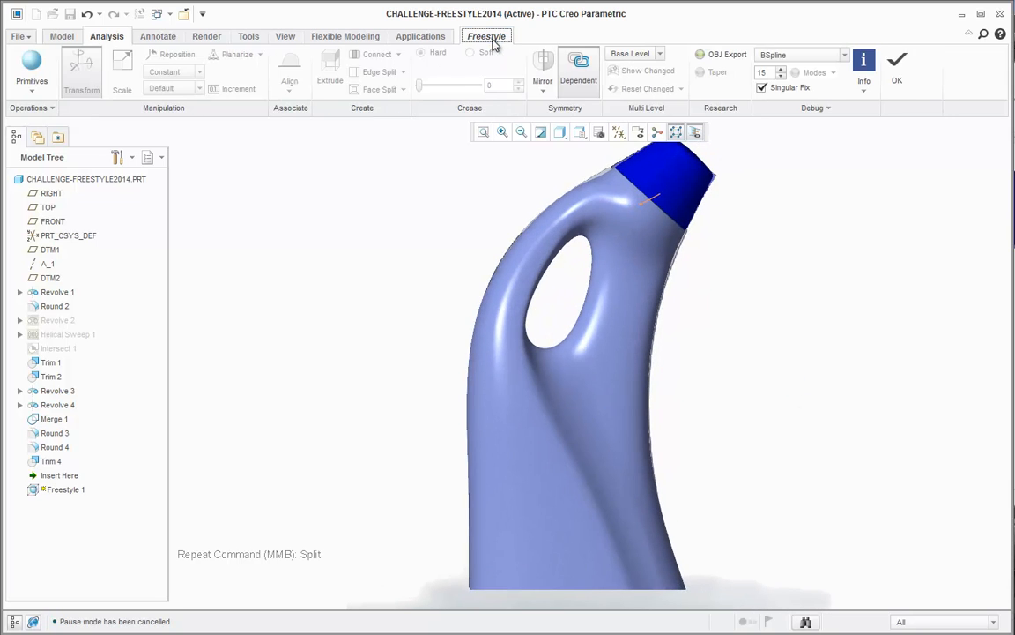
left_click(898, 70)
middle_click_drag(686, 326, 638, 436)
left_click(468, 78)
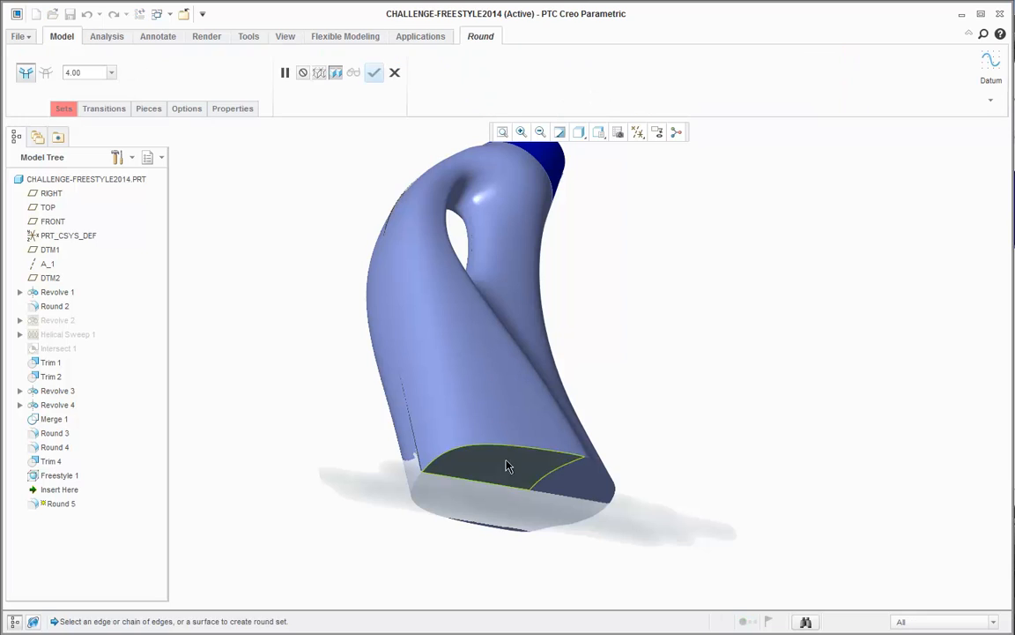
left_click(554, 451)
middle_click(626, 407)
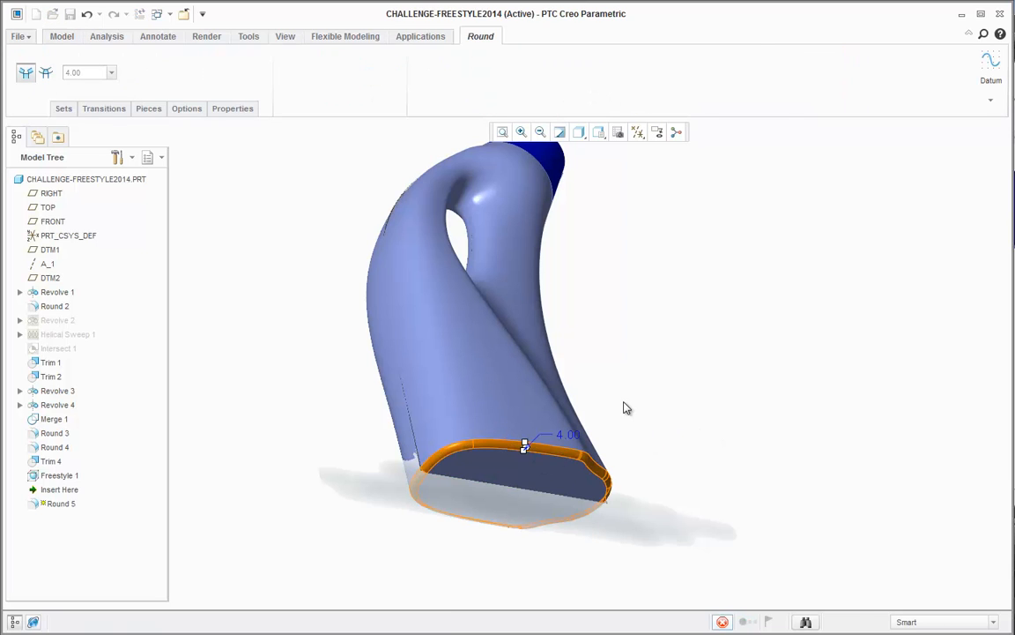
key("ctrl+d")
left_click(685, 413)
middle_click_drag(686, 467, 681, 456, "shift")
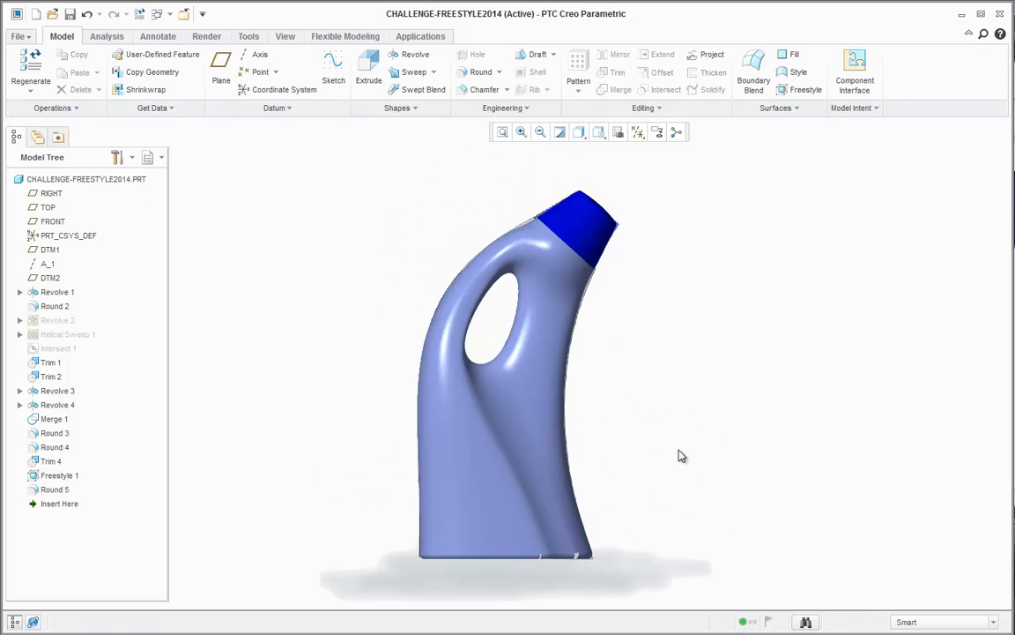